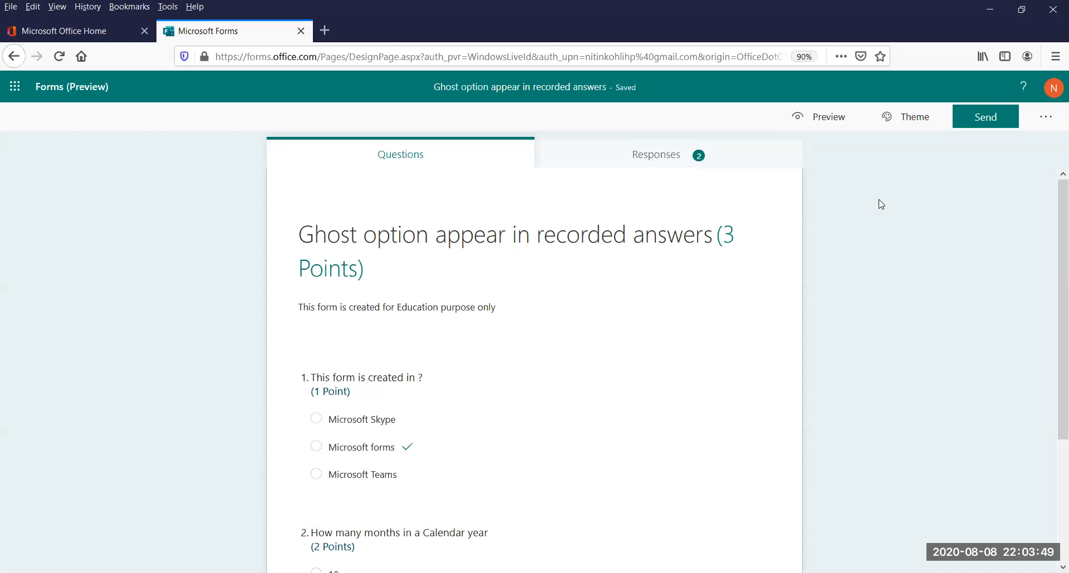
Open the form "Ghost option appear in recorded answers" from My forms and look through its two questions
left_click(40, 92)
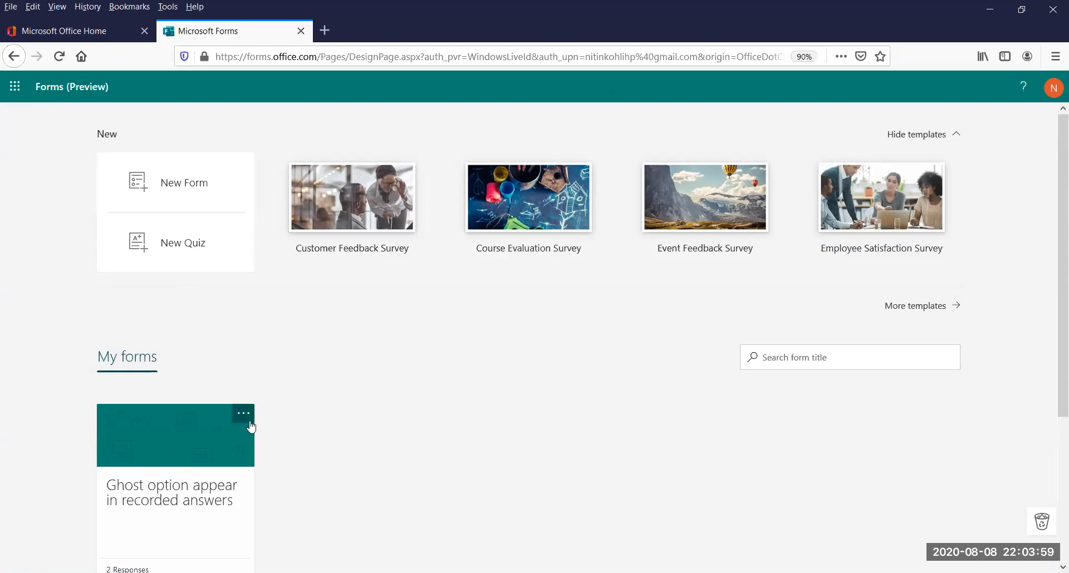
left_click(186, 477)
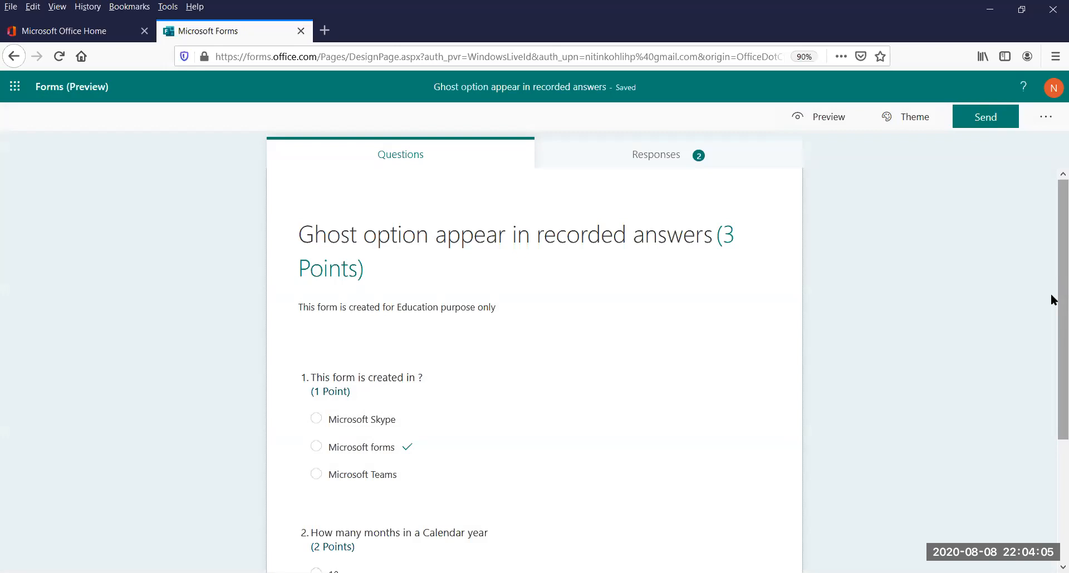
left_click_drag(1051, 295, 1052, 403)
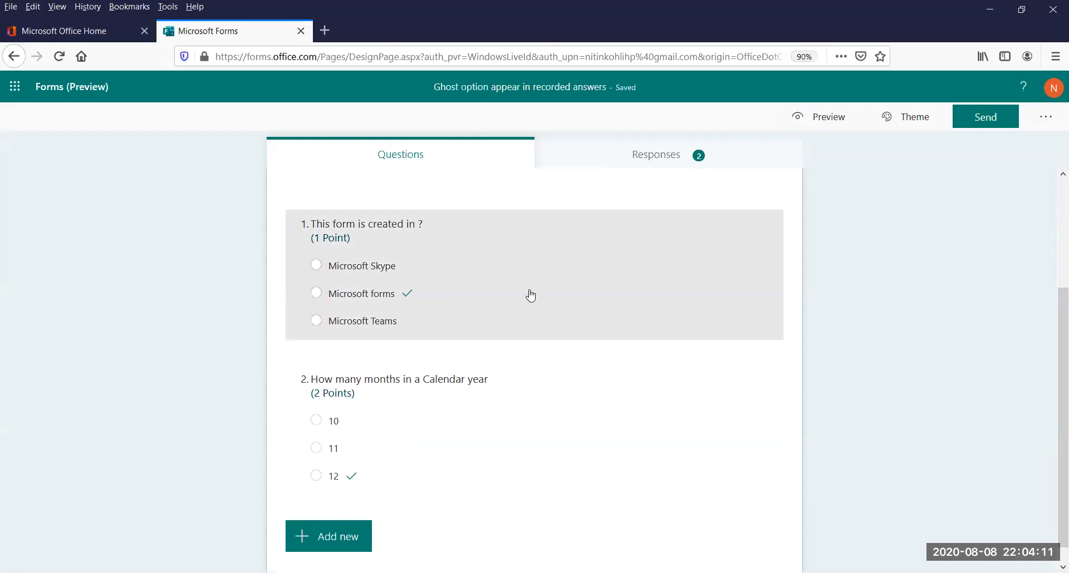
Review the recorded answers of Respondent 0 and Respondent 1, and return to the response summary
left_click(692, 159)
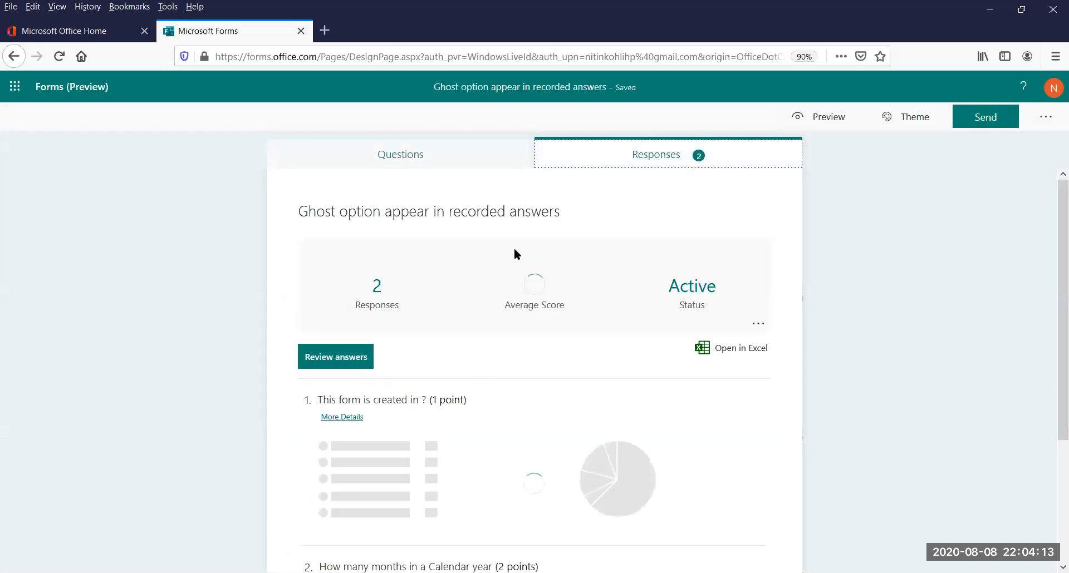
left_click(342, 359)
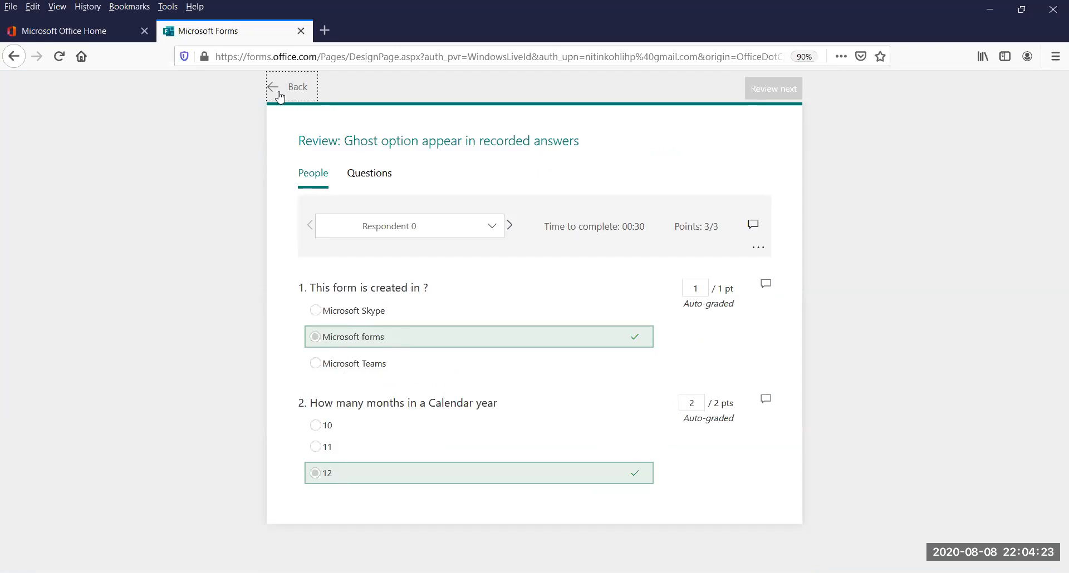
left_click(509, 226)
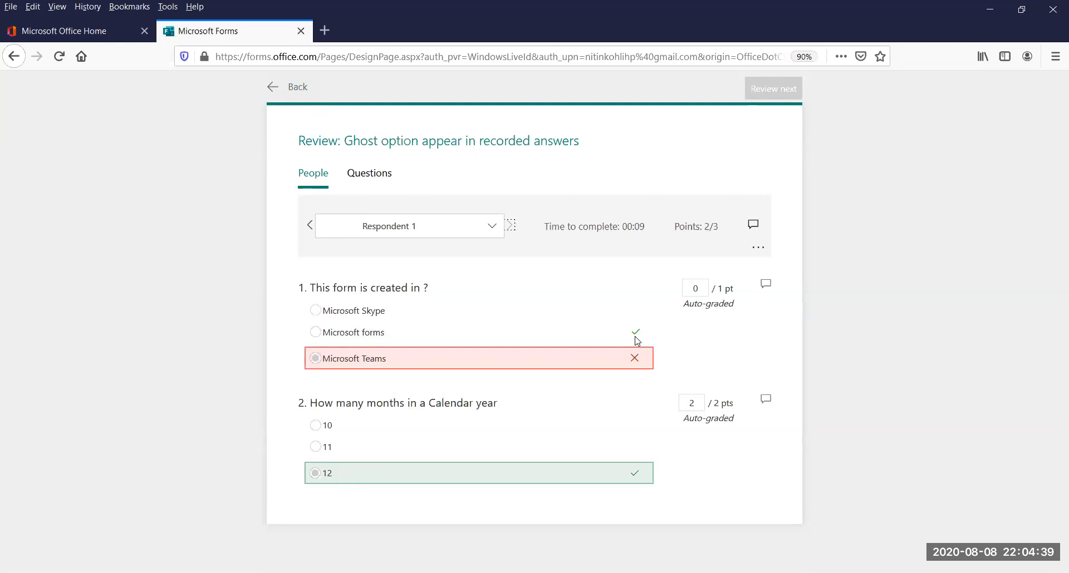
left_click(290, 90)
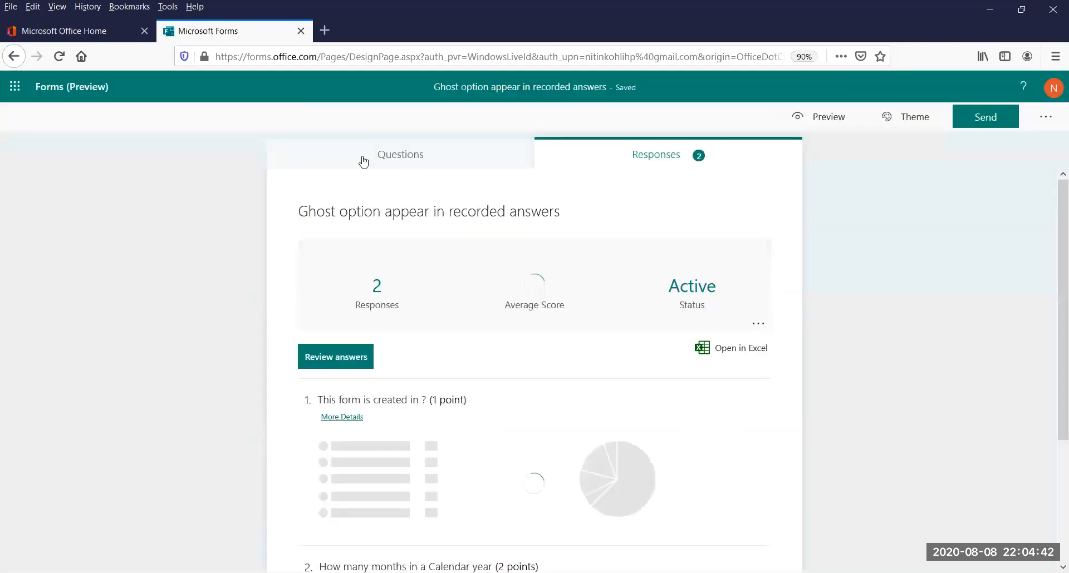
Delete the "Microsoft Teams" option from question 1, "This form is created in ?"
left_click(418, 169)
left_click_drag(1052, 249, 1051, 349)
left_click(451, 282)
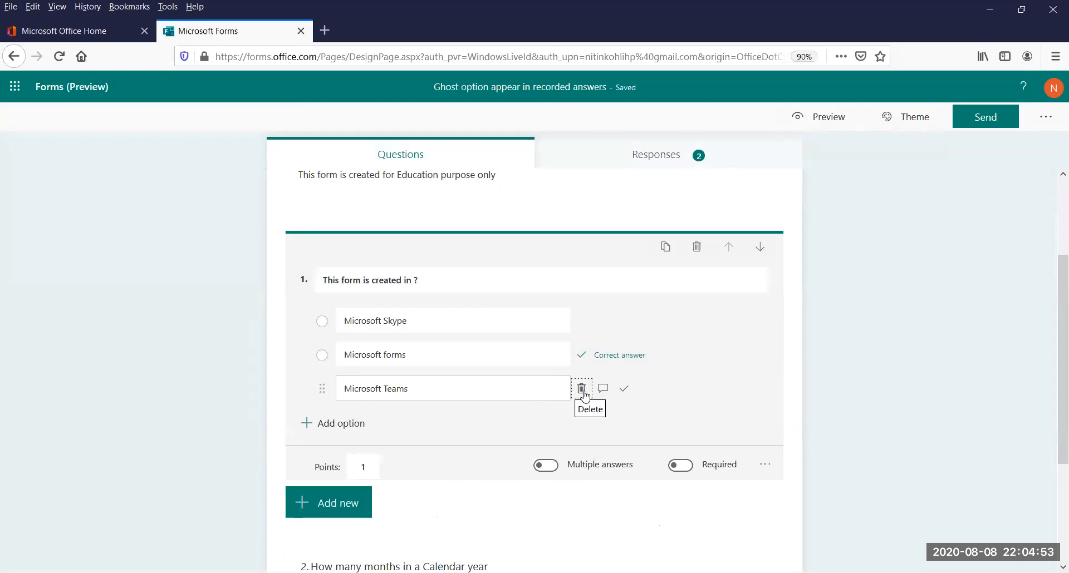
left_click(581, 390)
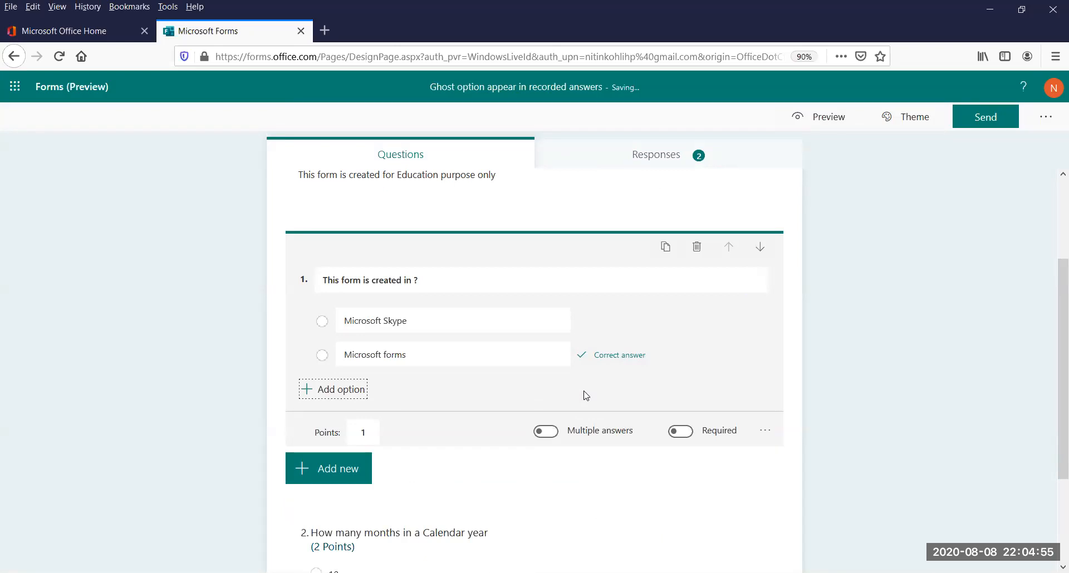
Add a third option to question 1 with the text "Microsoft Teams"
left_click(337, 397)
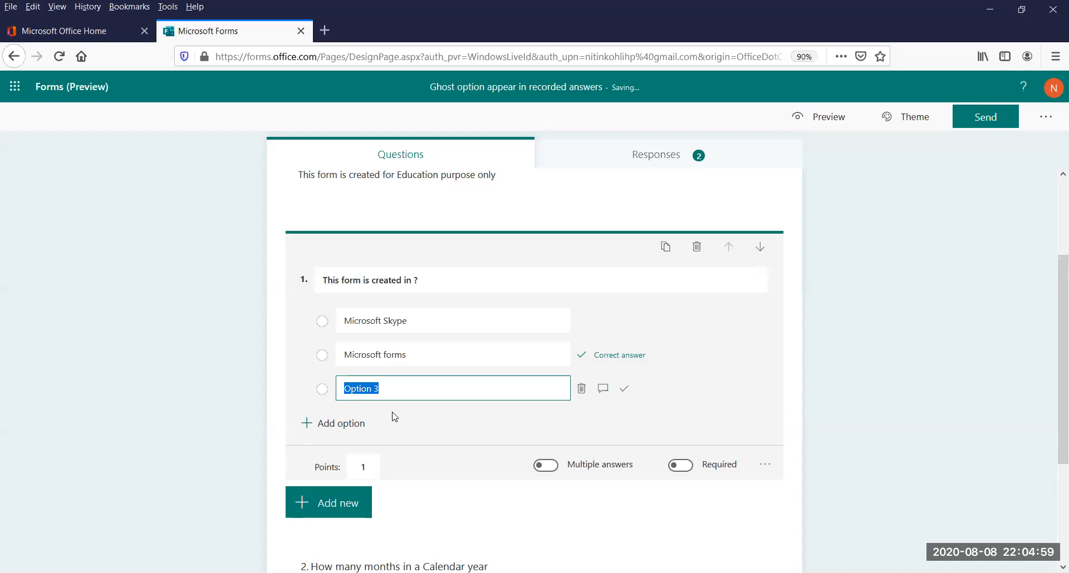
type("m")
key("BackSpace")
type("Microsoft Teams")
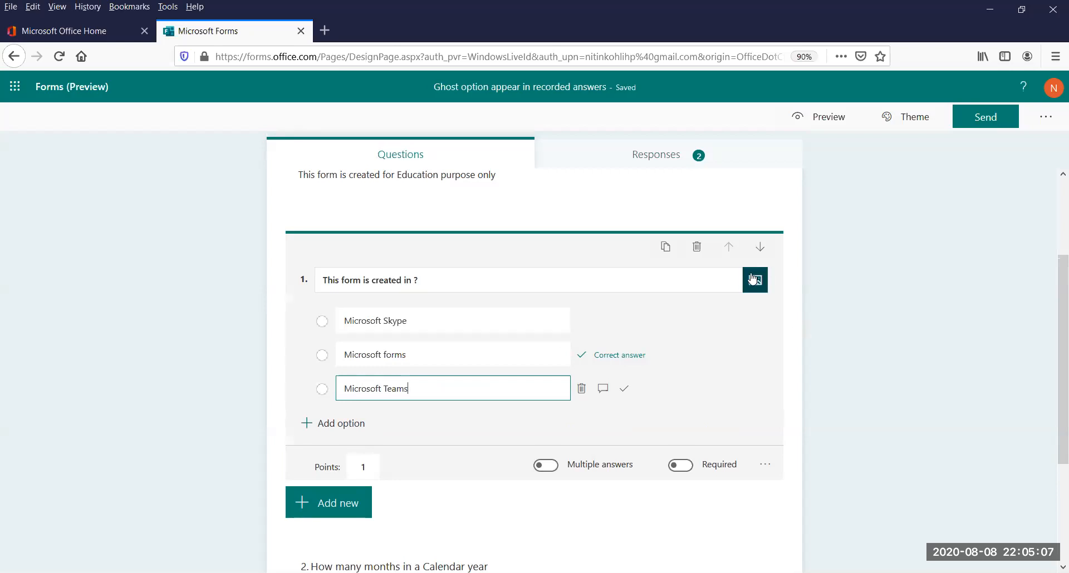
Check both respondents' recorded answers after re-adding the option, and go back to the response summary
left_click(657, 155)
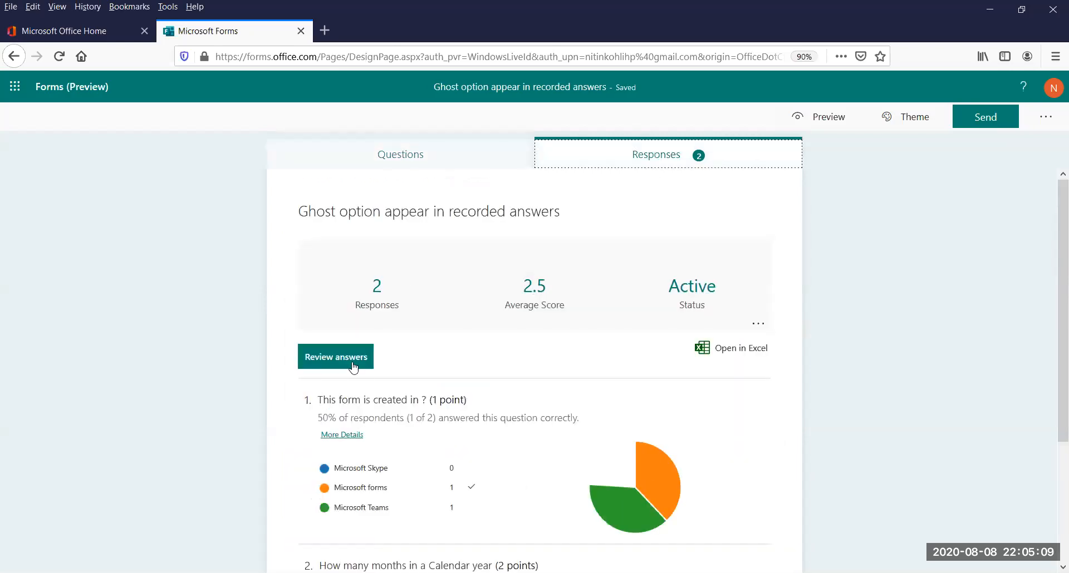
left_click(339, 361)
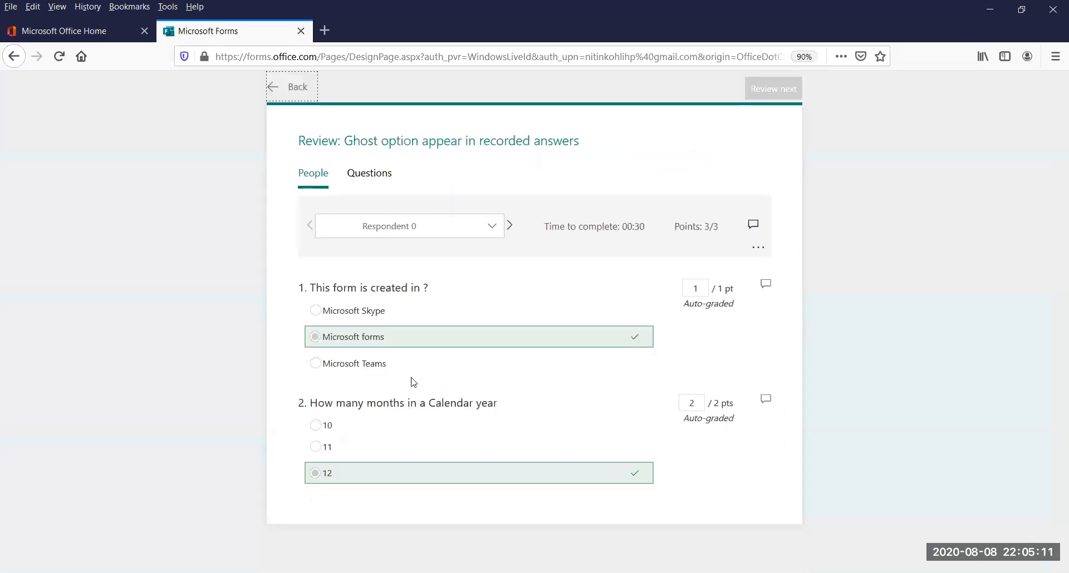
left_click(509, 225)
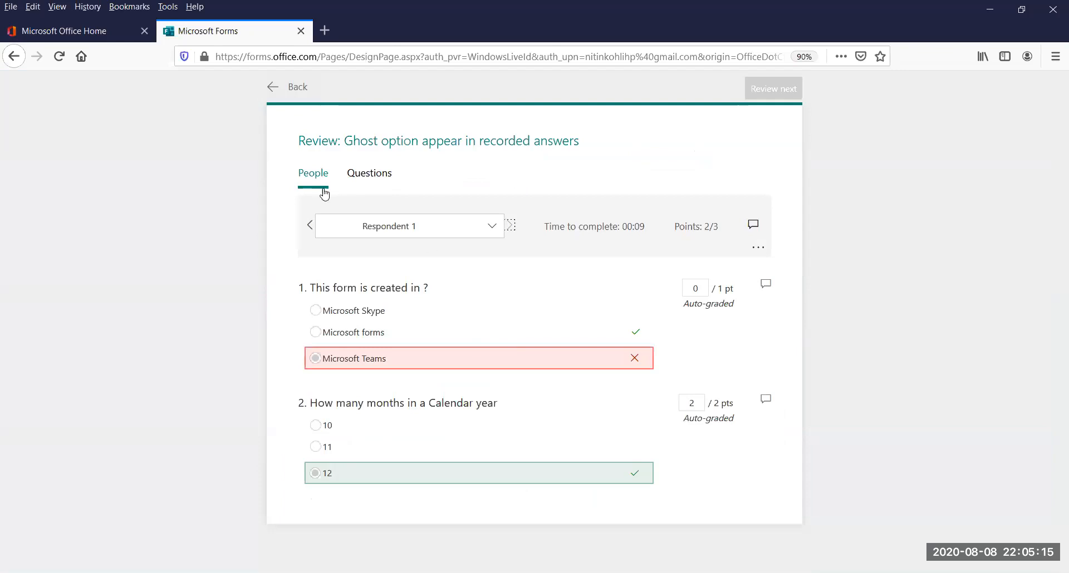
left_click(309, 225)
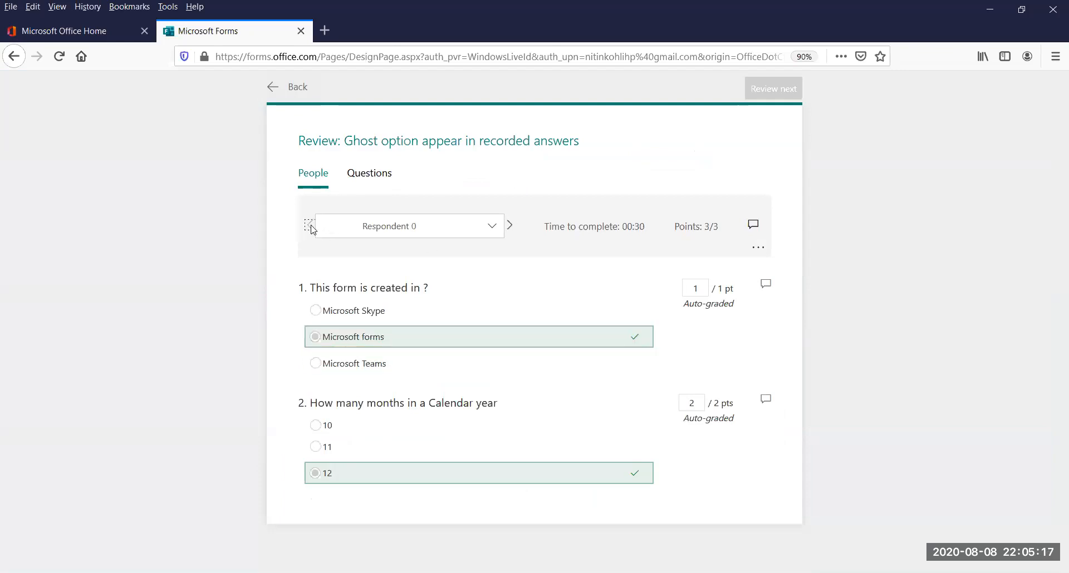
left_click(297, 87)
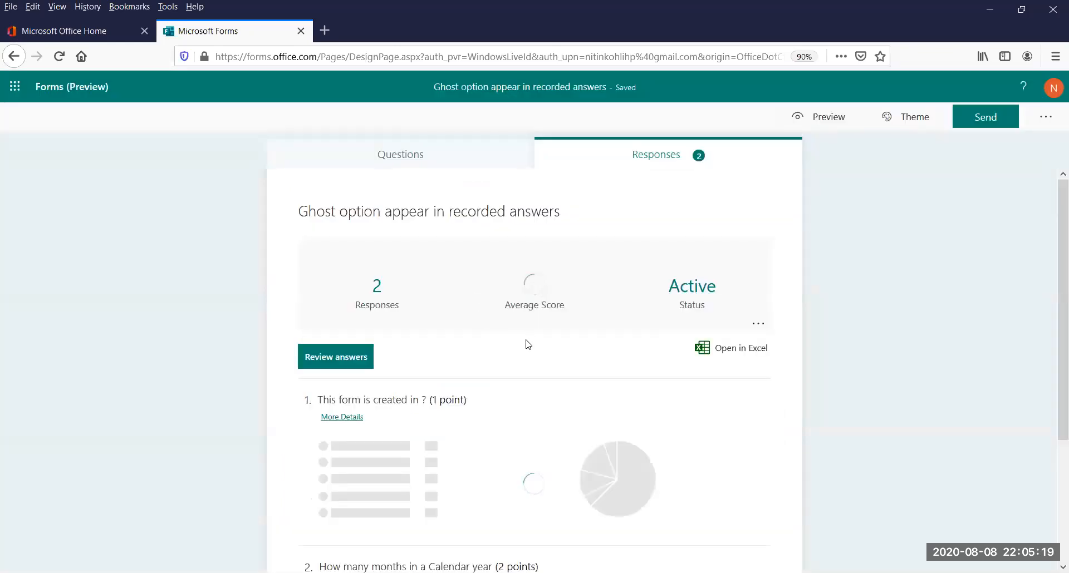
Open question 1 for editing and remove its "Microsoft Teams" option again
left_click(424, 149)
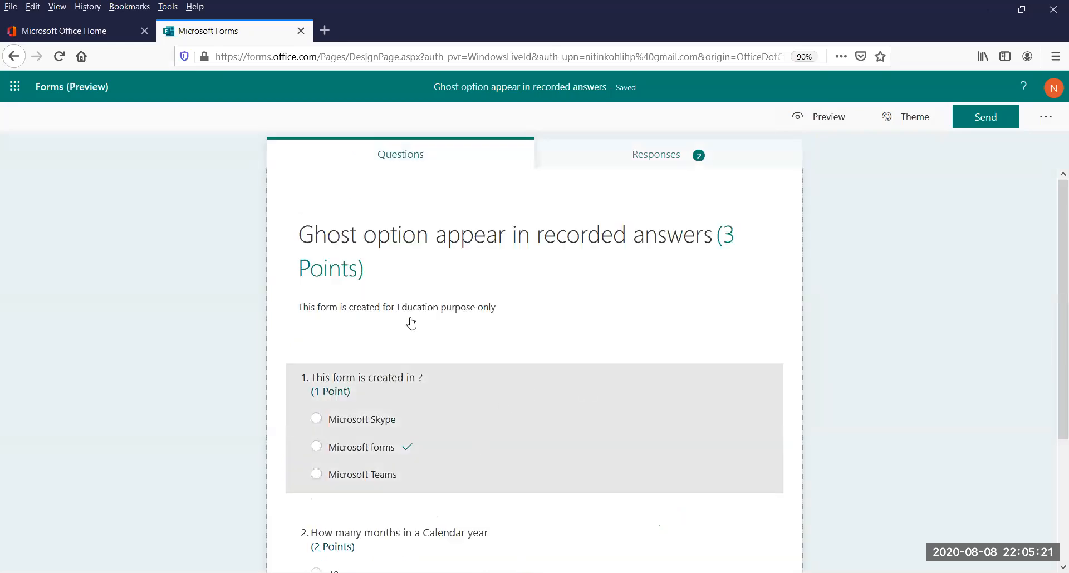
left_click(499, 436)
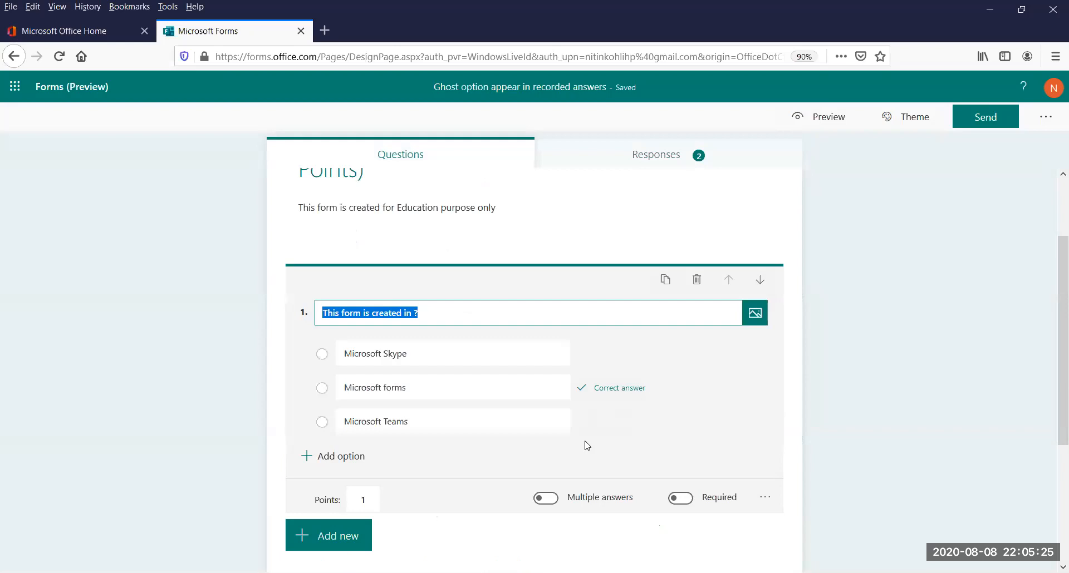
left_click(582, 424)
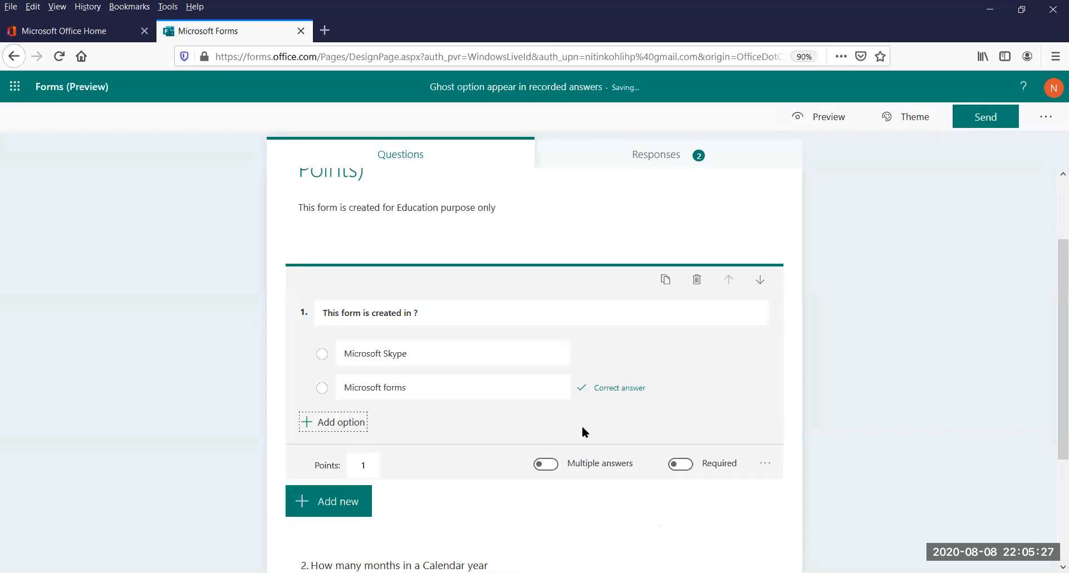
Add a third option to question 1 reading "Microsoft Teams", with two spaces between the words, and finish editing the question
left_click(307, 424)
type("Microso")
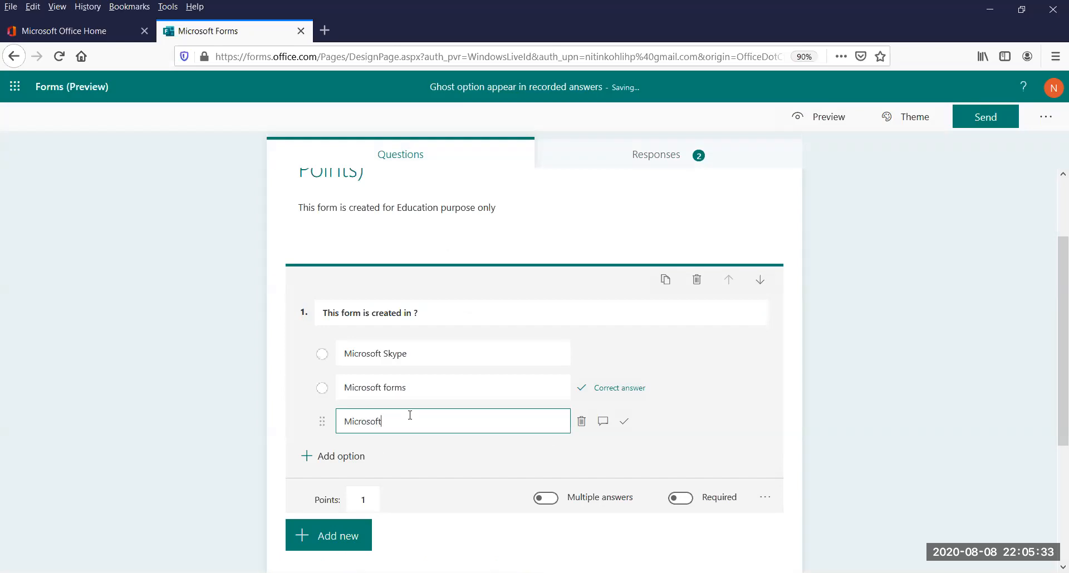
type("ft")
key("BackSpace")
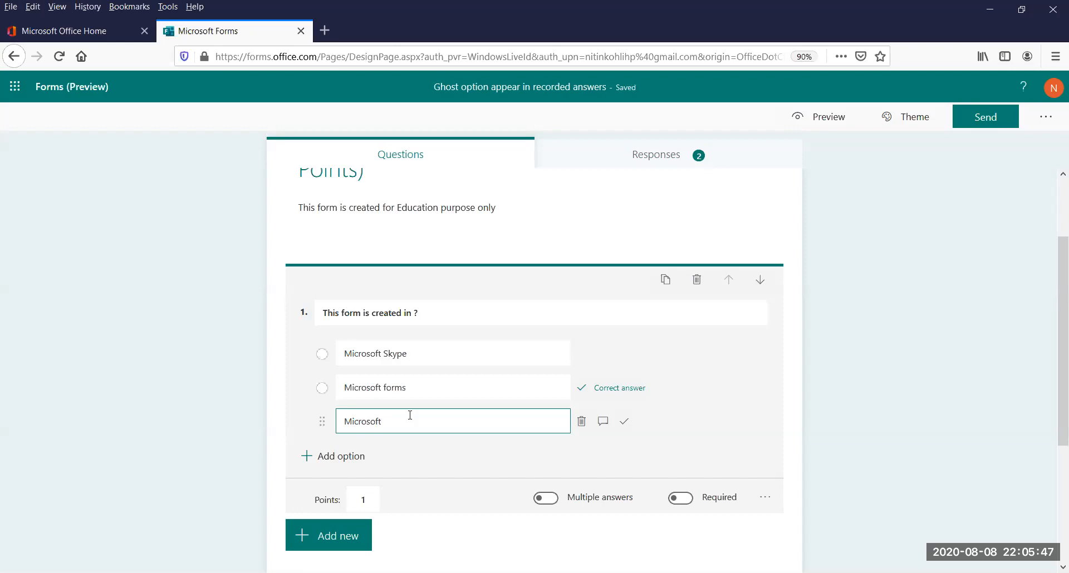
type("Teams")
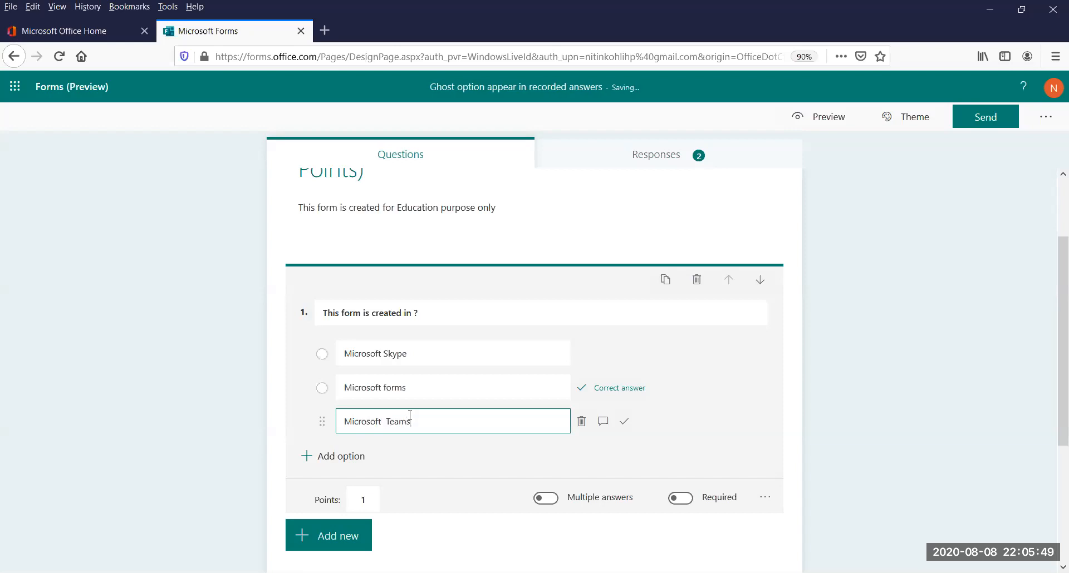
left_click(861, 395)
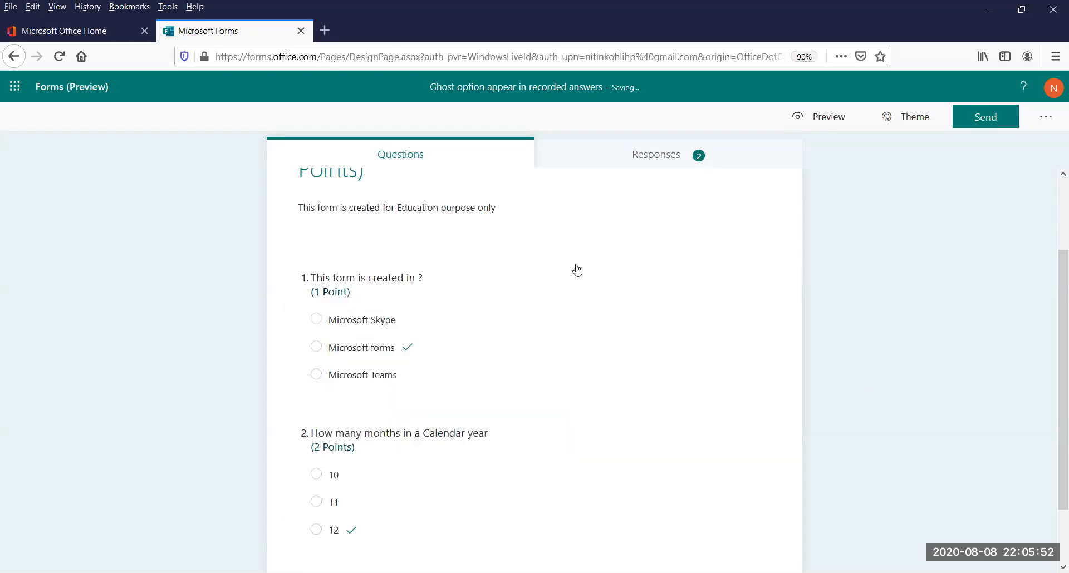
Review how the answers of Respondent 0 and Respondent 1 appear with the double-spaced option
left_click(645, 156)
left_click(337, 360)
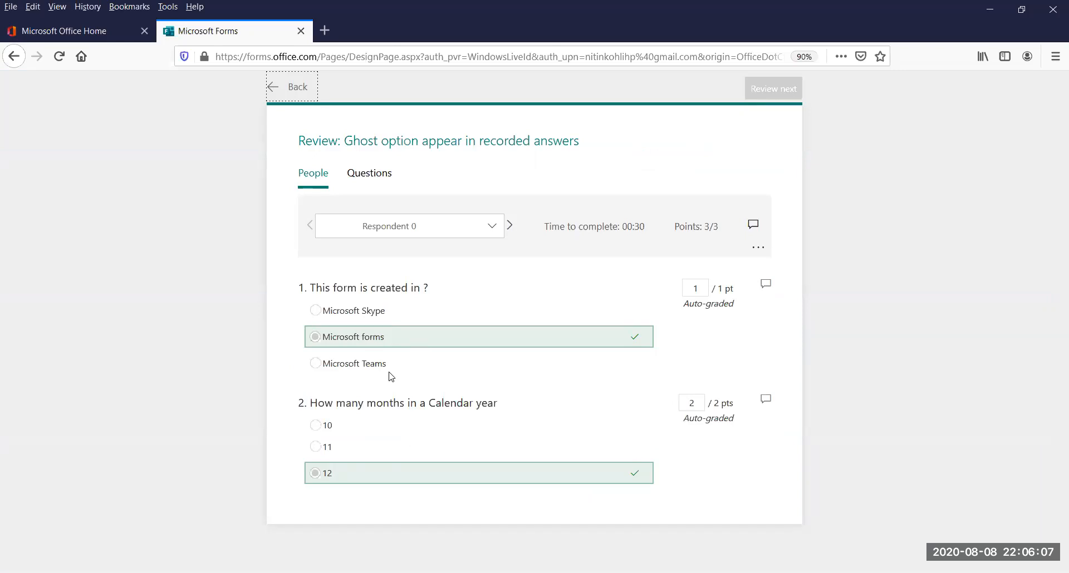
left_click(510, 225)
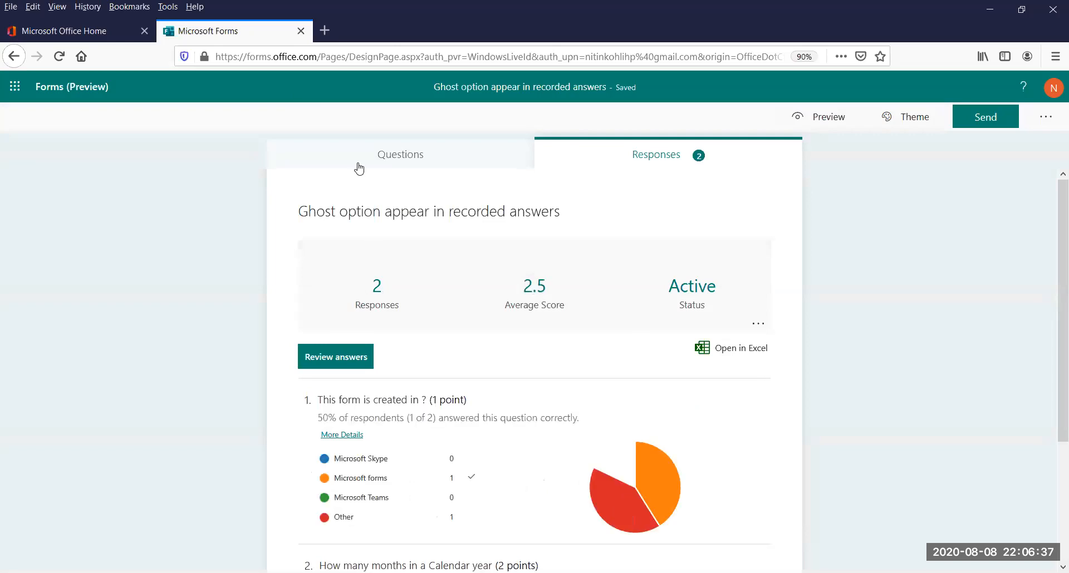
Remove the extra space from question 1's third option so it reads "Microsoft Teams", and finish editing the question
left_click(399, 154)
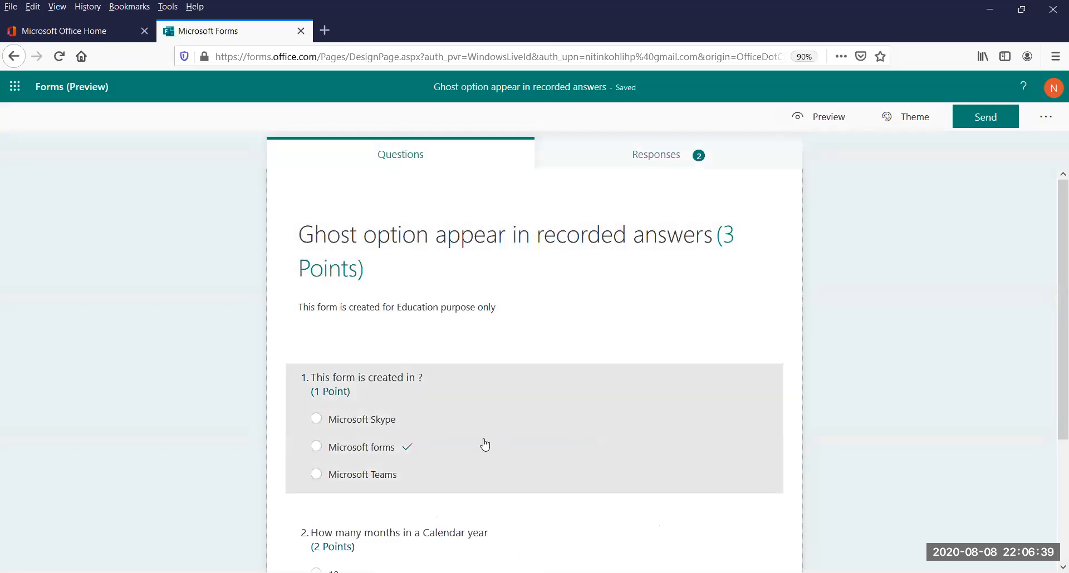
left_click(483, 444)
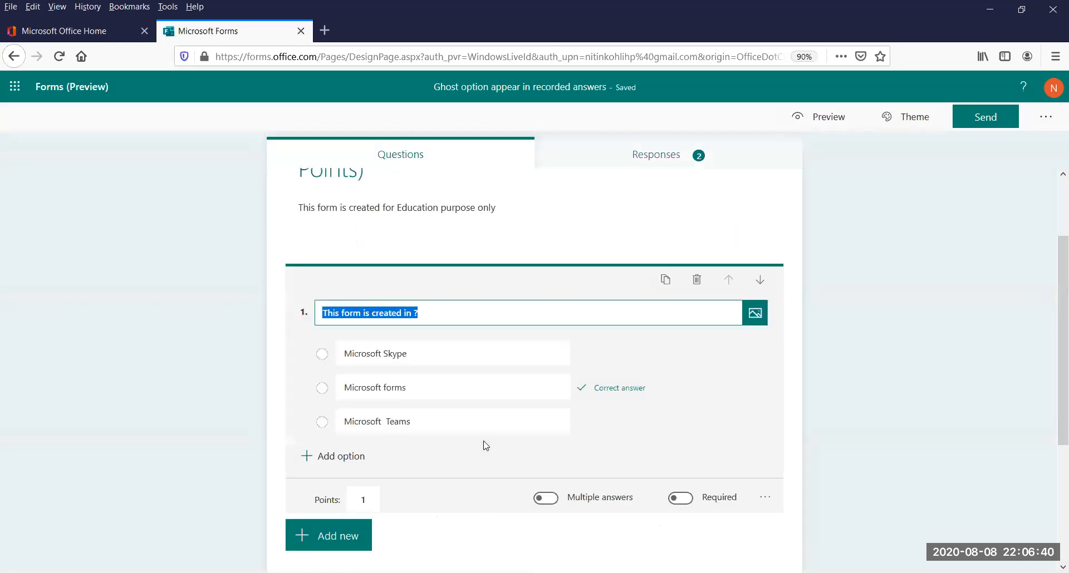
left_click(389, 422)
left_click(388, 421)
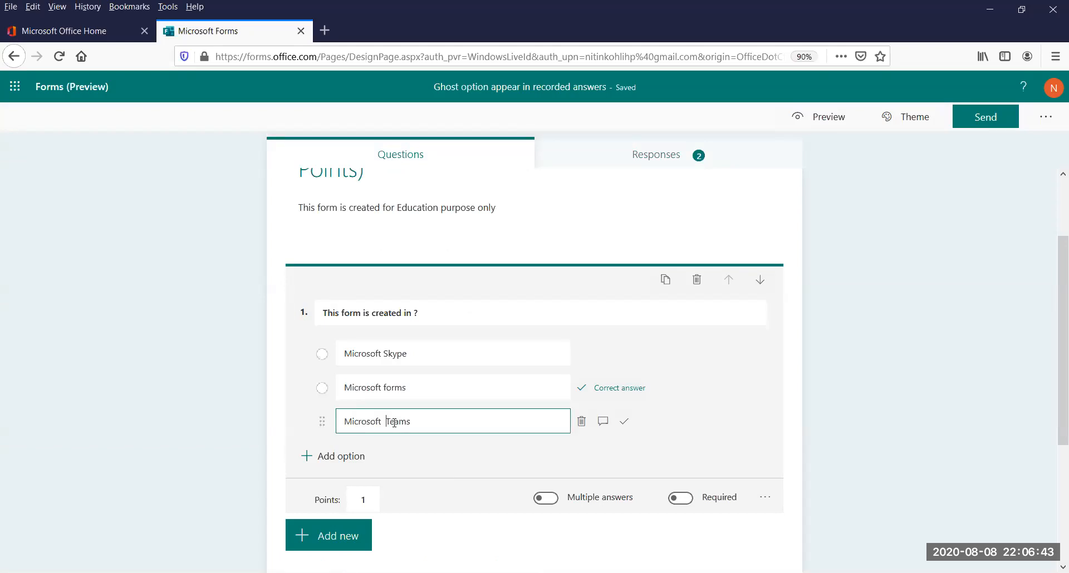
key("BackSpace")
left_click(823, 336)
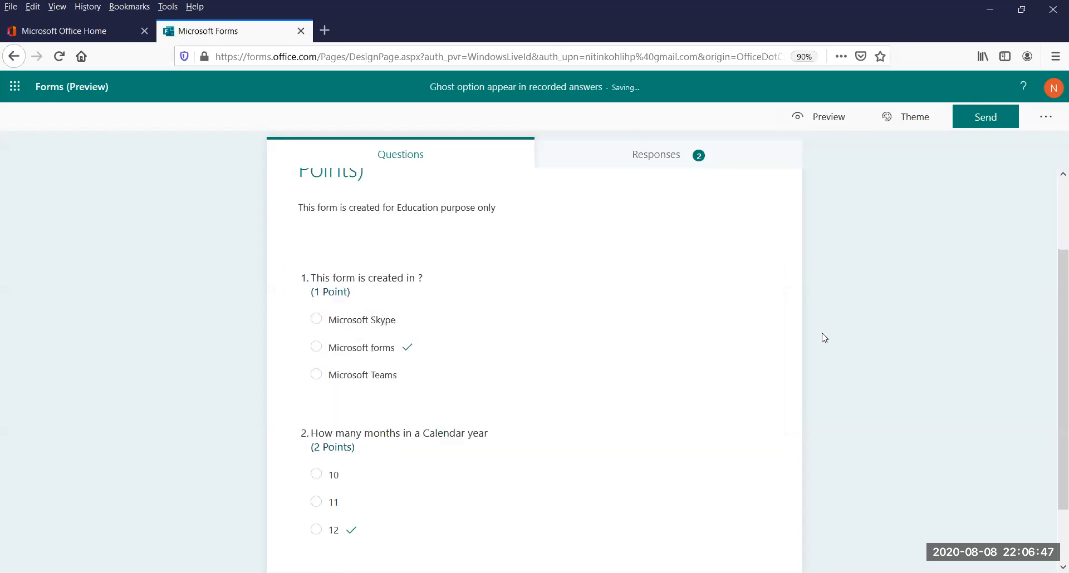
Review the answers of Respondent 0 and Respondent 1 with the corrected option text
left_click(659, 158)
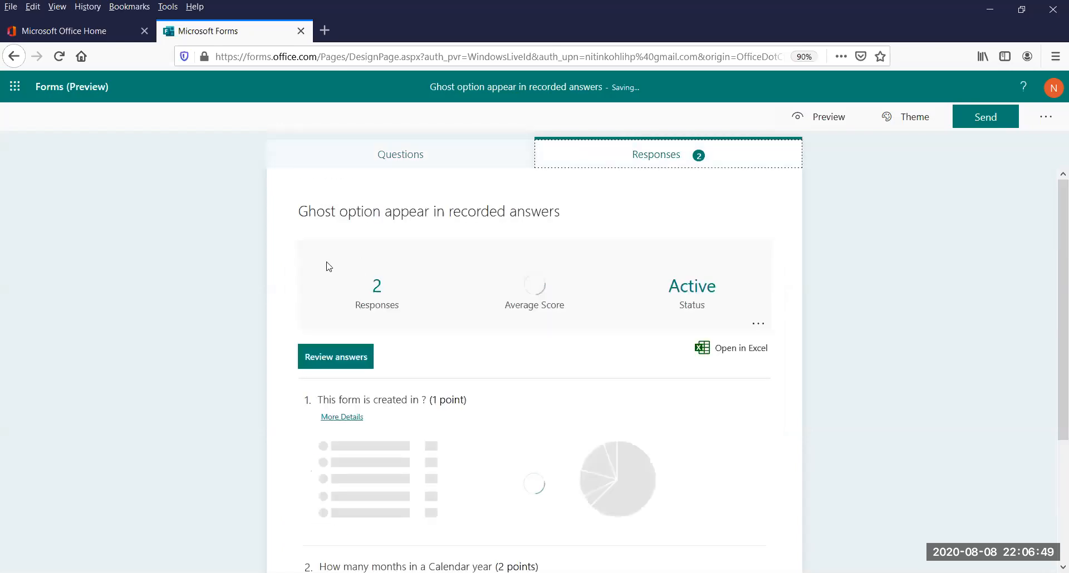
left_click(336, 362)
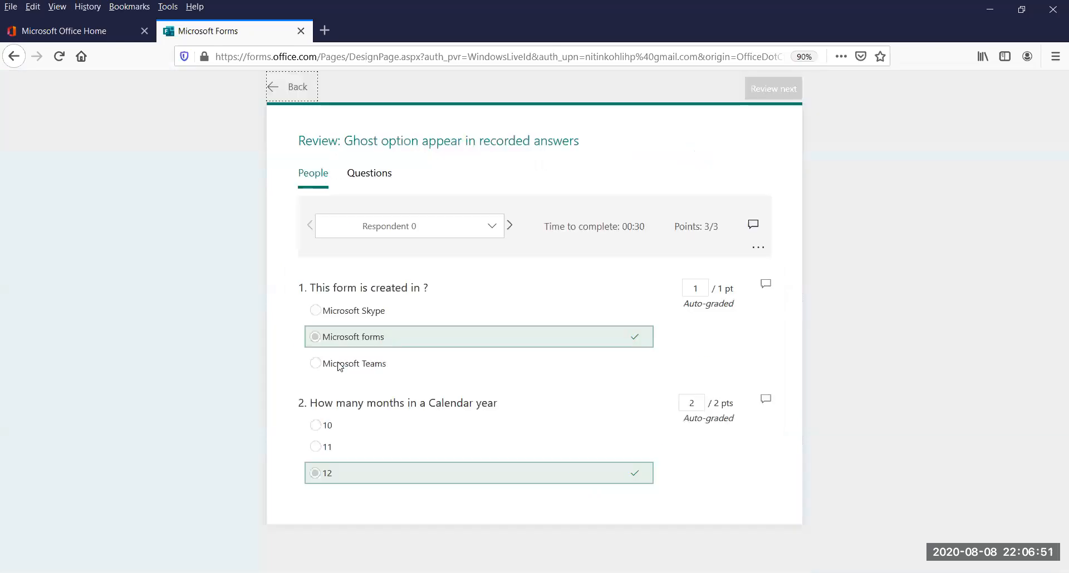
left_click(510, 226)
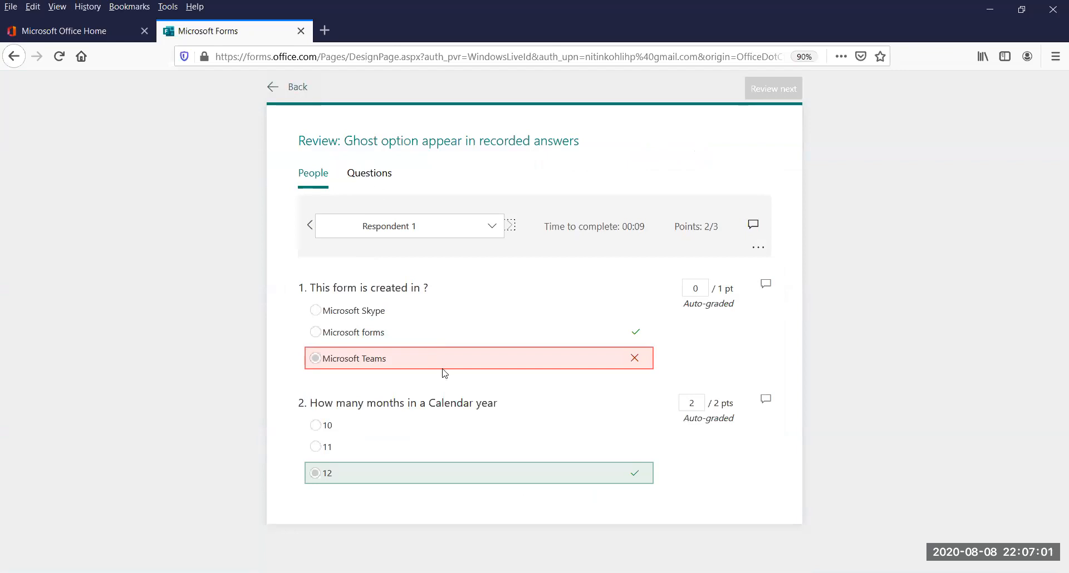
Copy the "Microsoft Teams" answer text from Respondent 1's question 1 and return to the response summary
left_click_drag(402, 362, 347, 364)
right_click(348, 363)
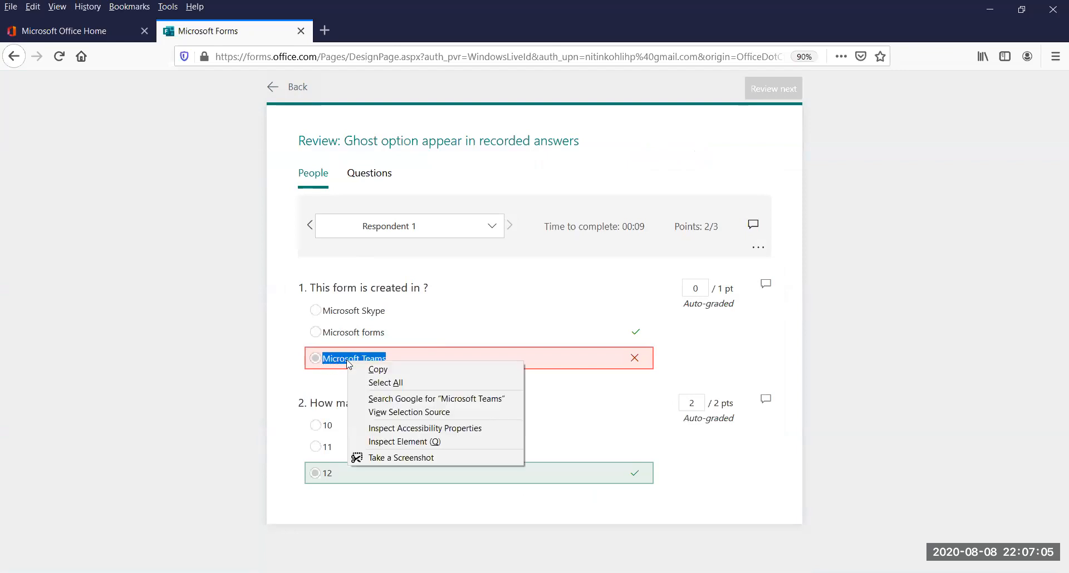
left_click(388, 370)
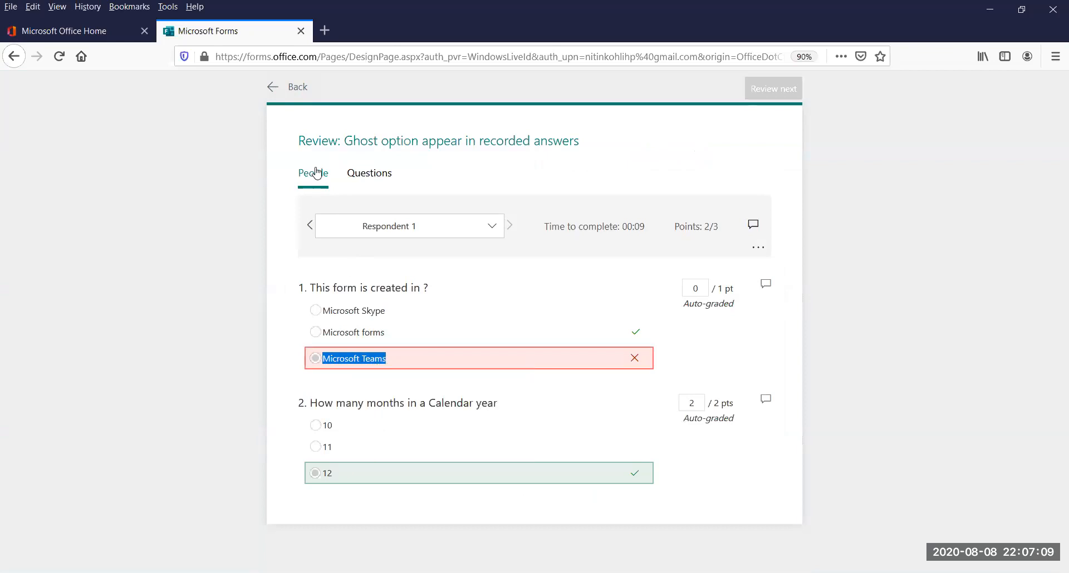
left_click(296, 87)
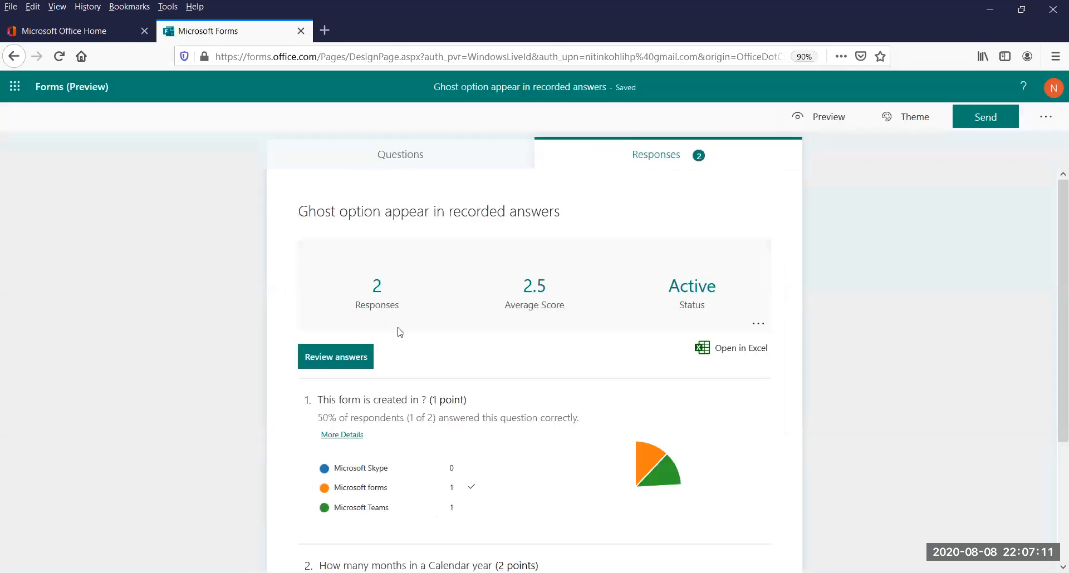
Open question 1 for editing, select the text of its third option "Microsoft Teams", and finish editing the question
left_click(398, 158)
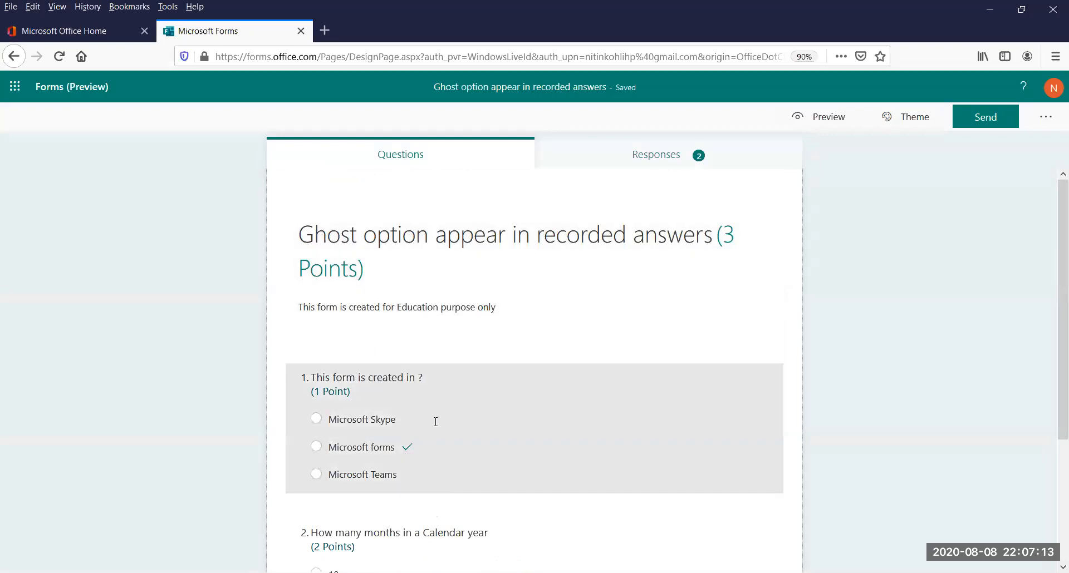
left_click(436, 422)
left_click(441, 428)
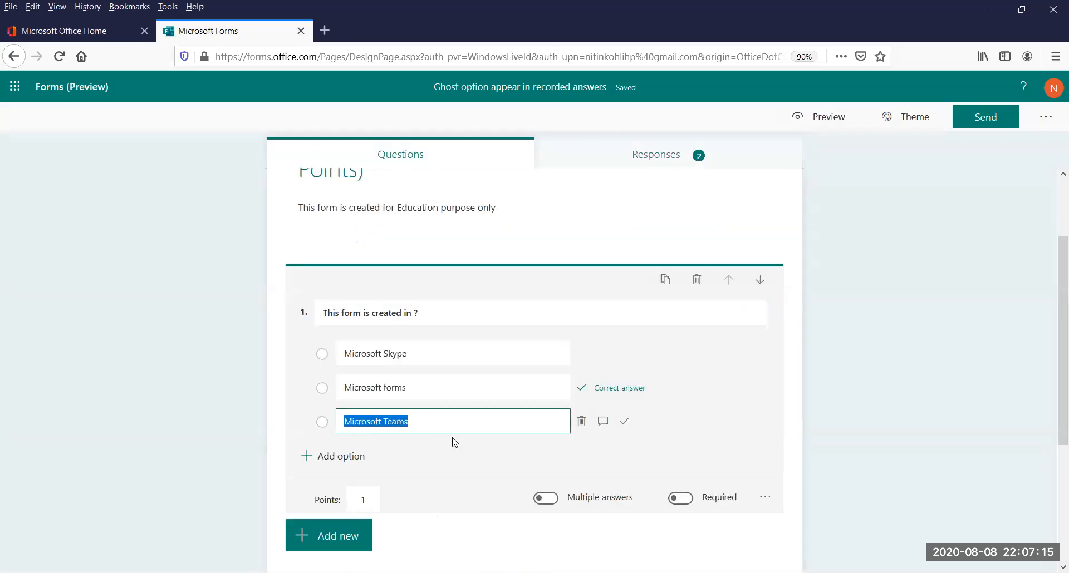
left_click(831, 402)
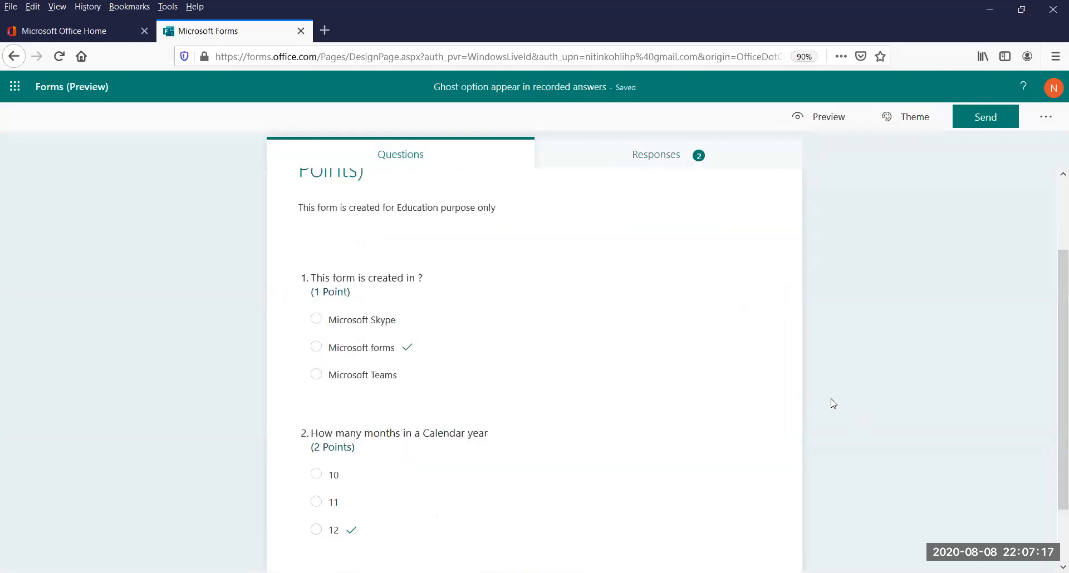
Review the recorded answers of Respondent 0 and Respondent 1 once more, and return to the response summary
left_click(601, 176)
left_click(611, 154)
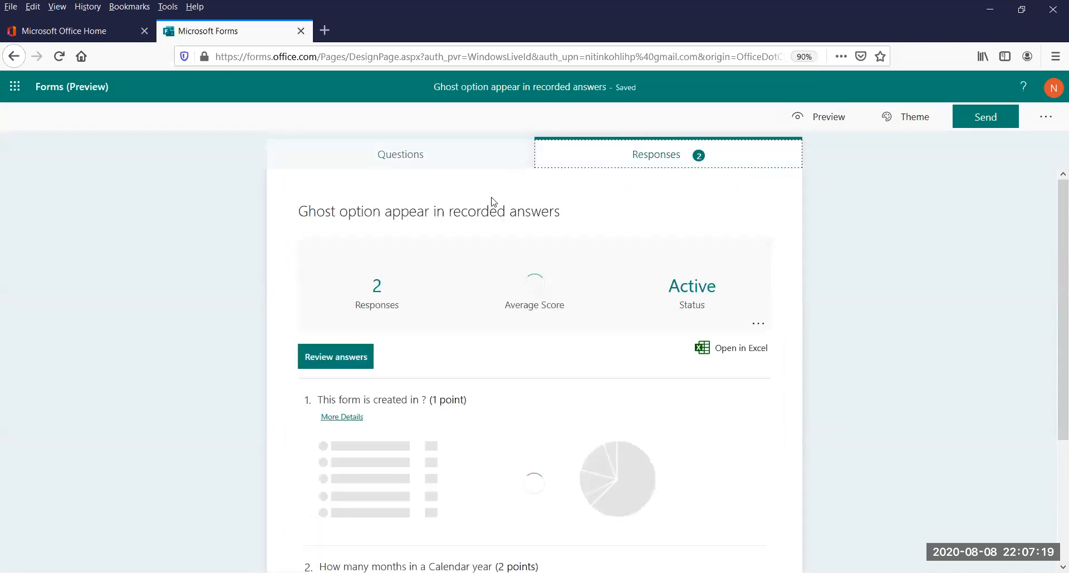
left_click(357, 361)
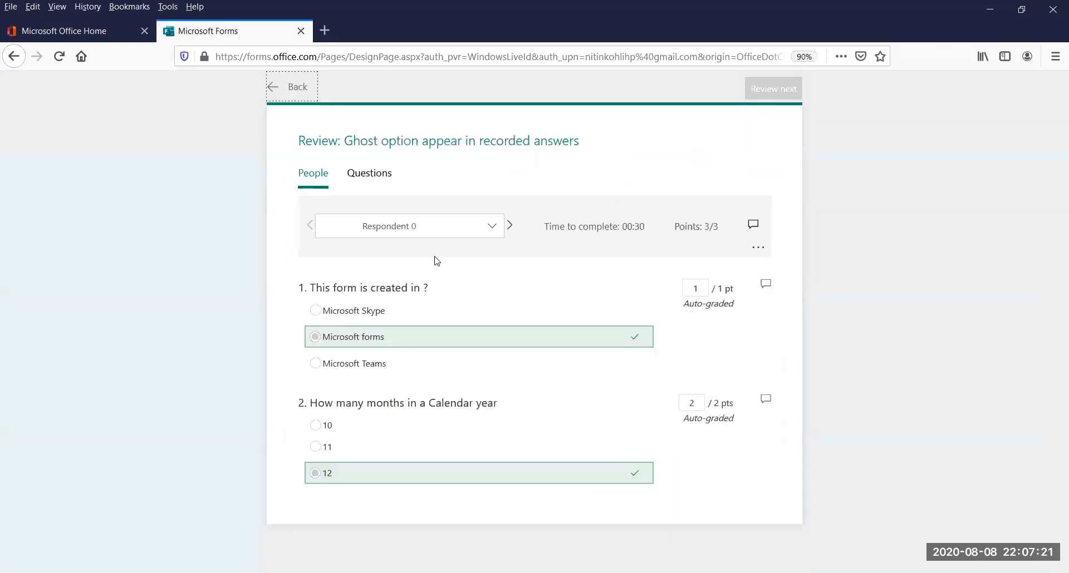
left_click(509, 225)
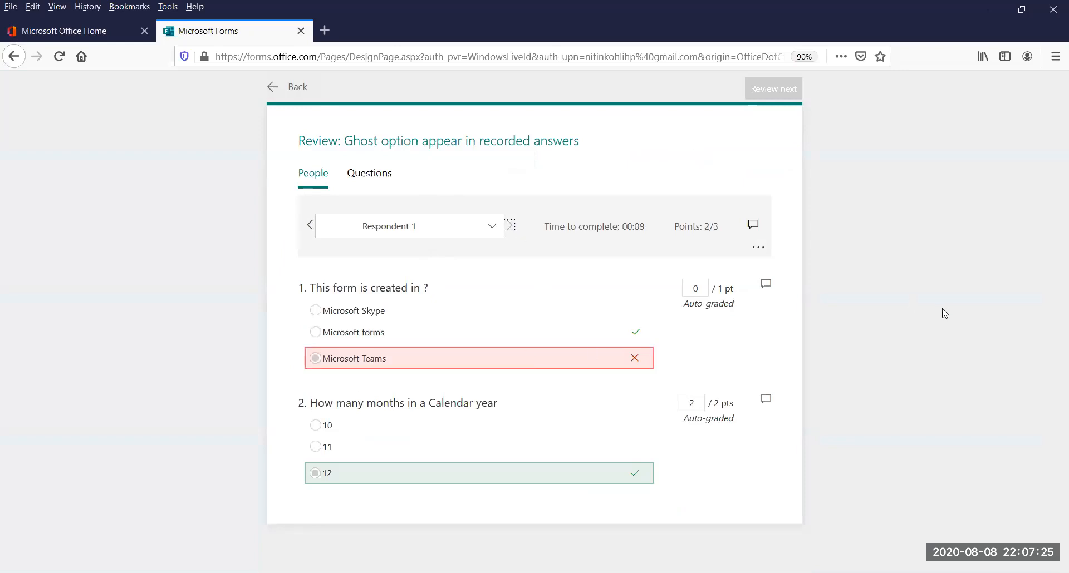
left_click(296, 87)
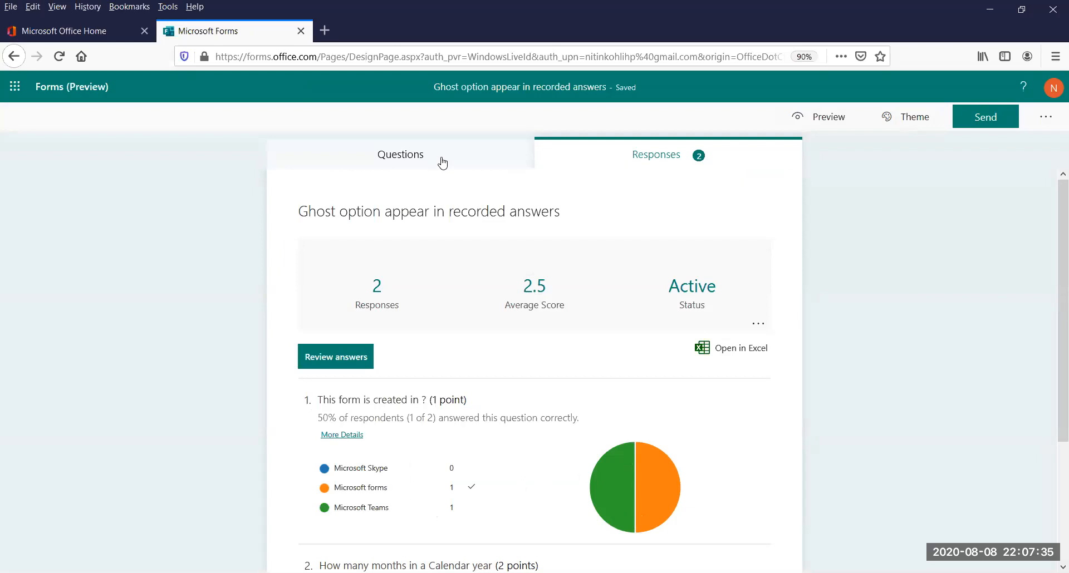
Examine question 1's answer options and the delete control beside them in the question editor, leaving the question unedited
left_click(442, 161)
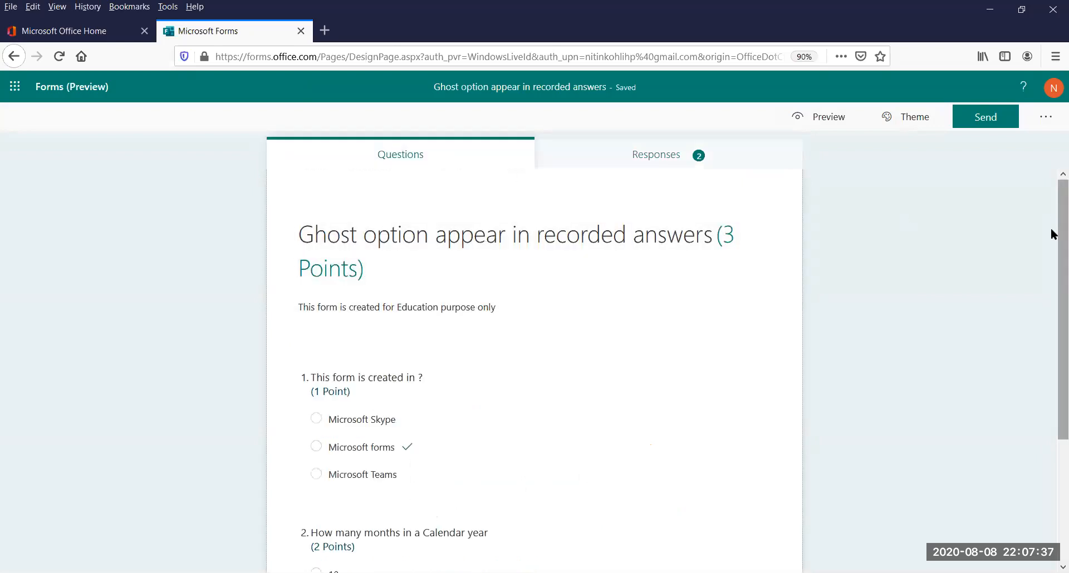
scroll(1051, 326, "down", 5)
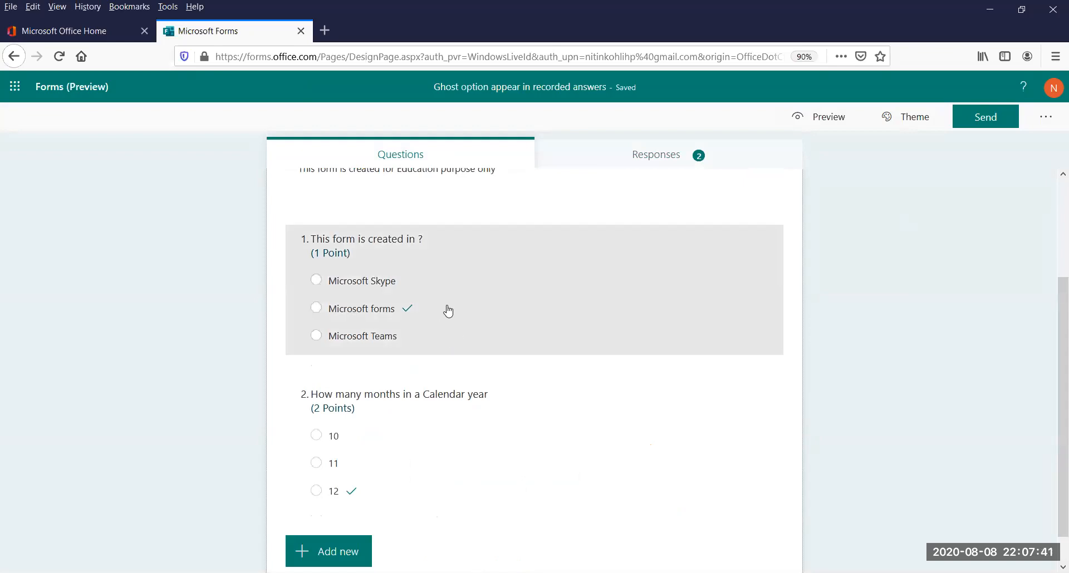
left_click(472, 313)
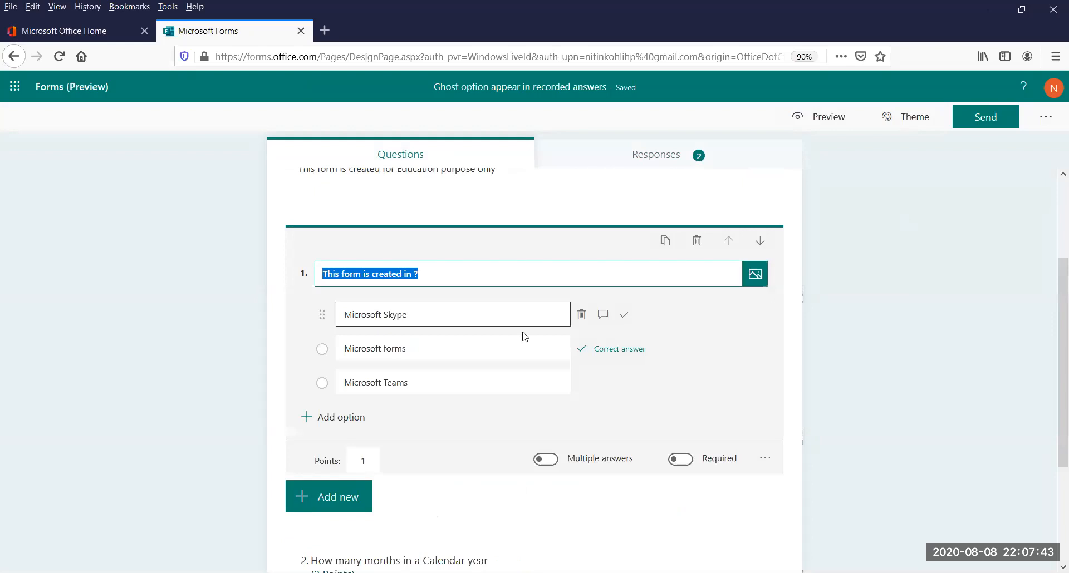
left_click(860, 332)
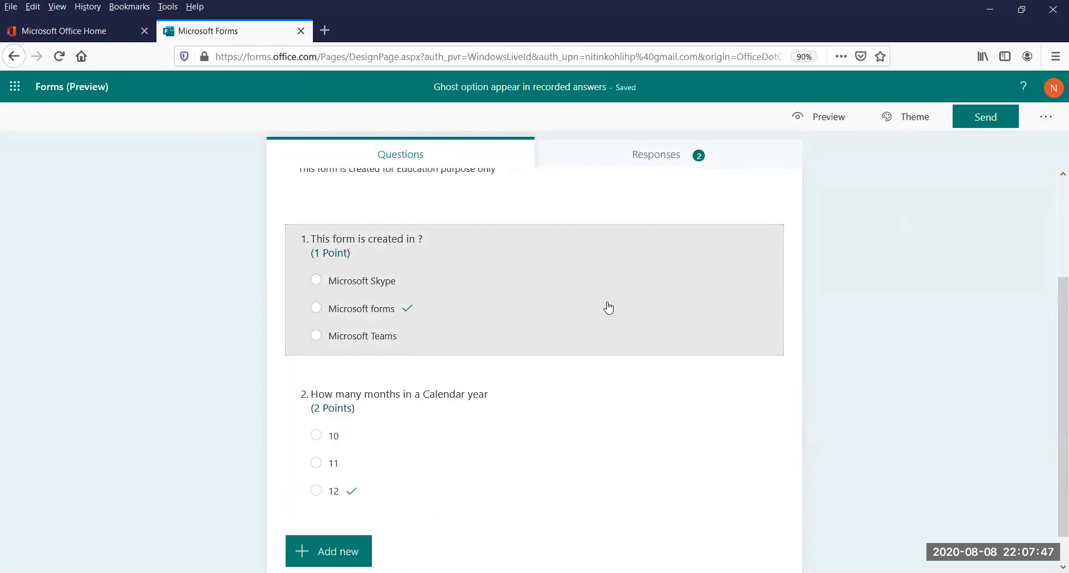
left_click(609, 308)
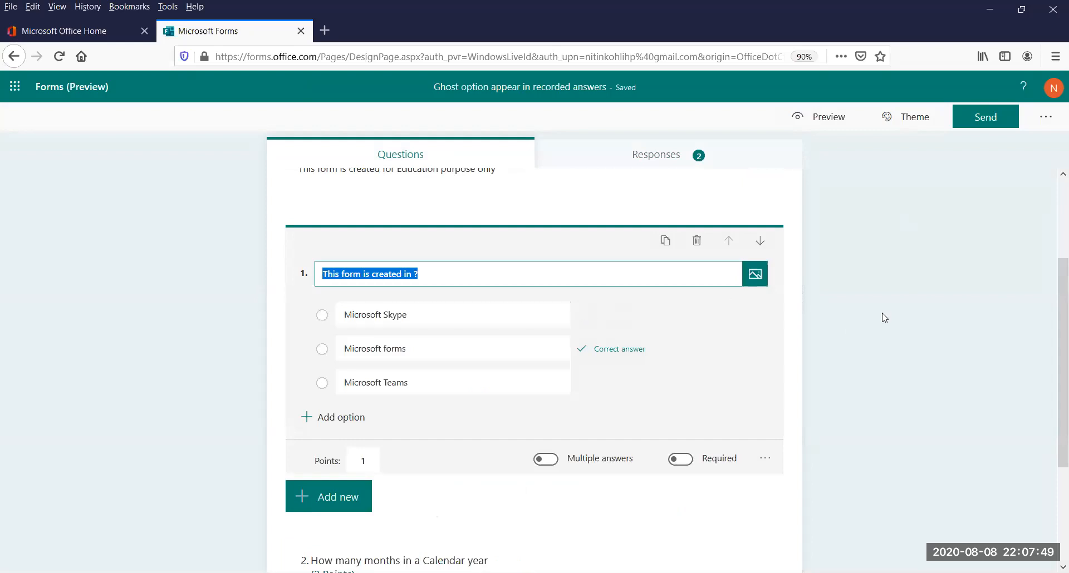
left_click(885, 318)
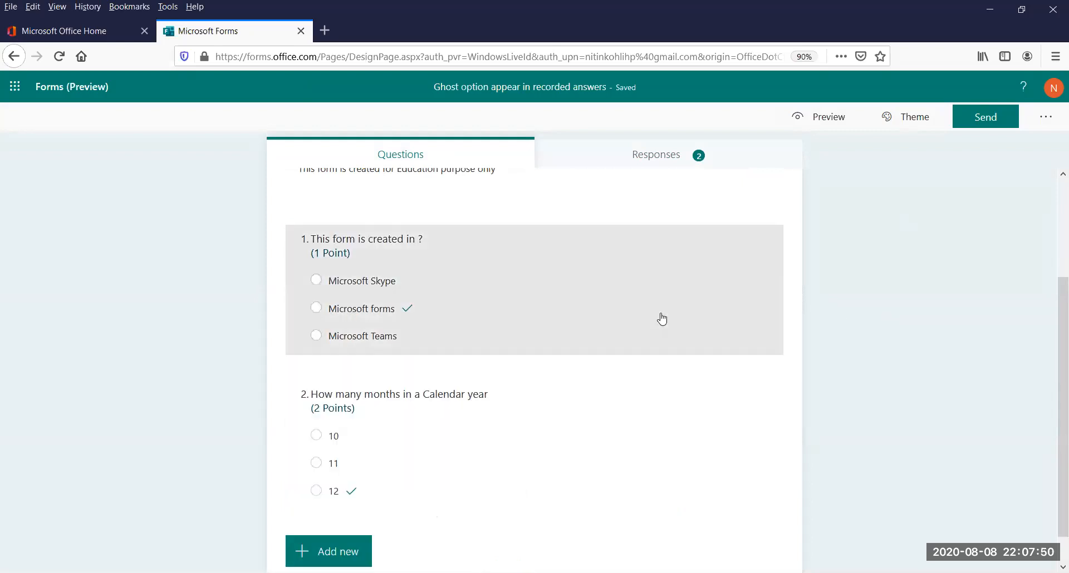
left_click(576, 288)
mouse_move(580, 326)
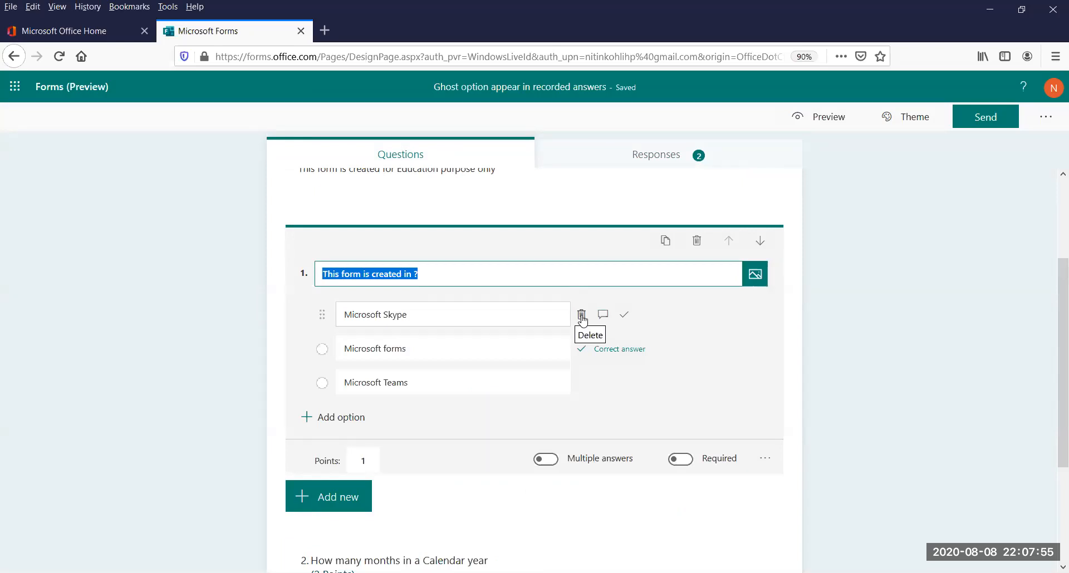
left_click(865, 334)
Open the response review and highlight the "Microsoft Teams" option text in Respondent 0's question 1
left_click(658, 167)
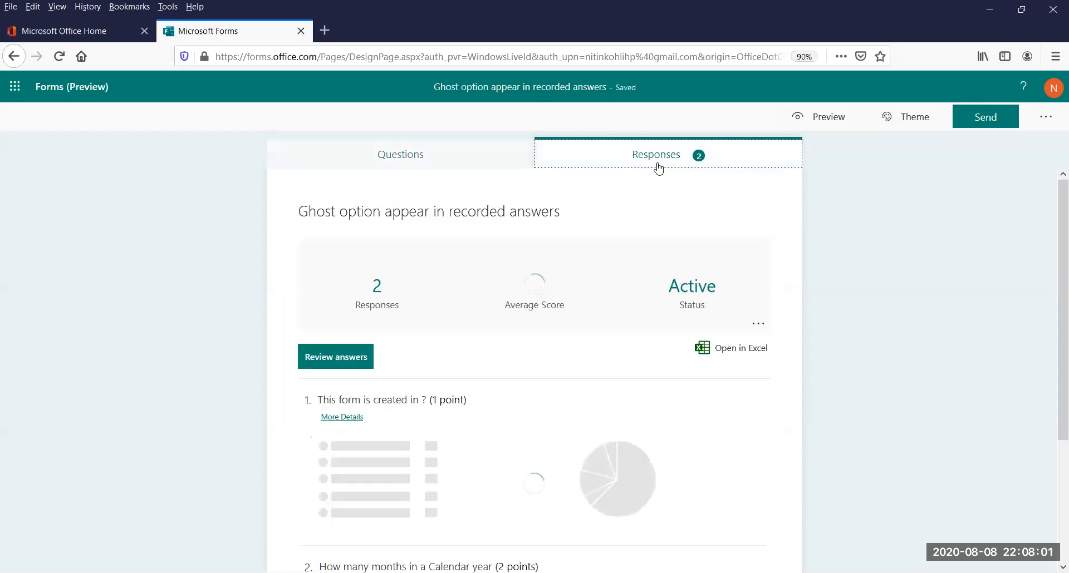
left_click(346, 359)
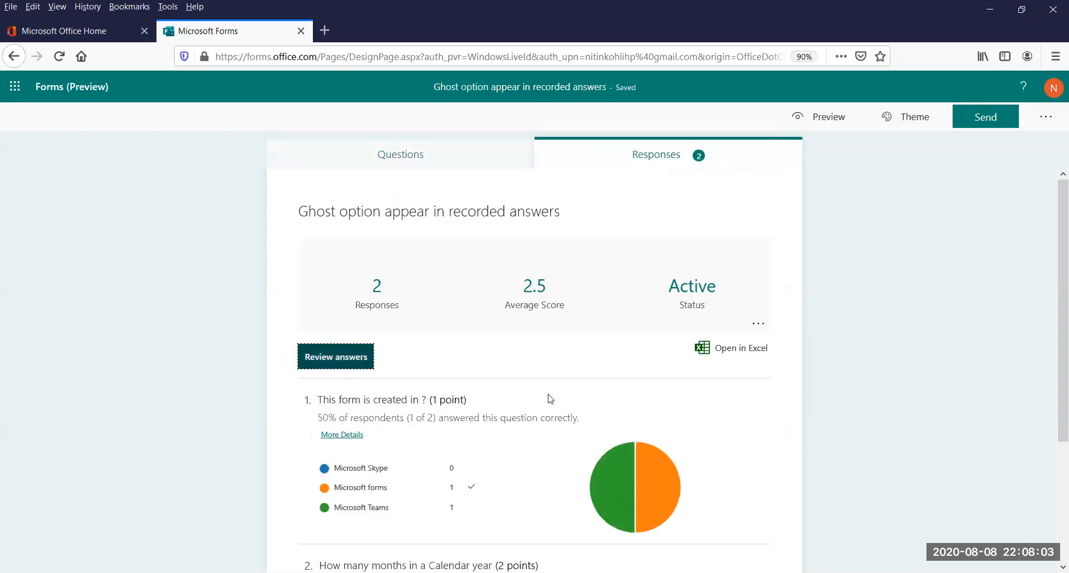
left_click_drag(393, 368, 322, 365)
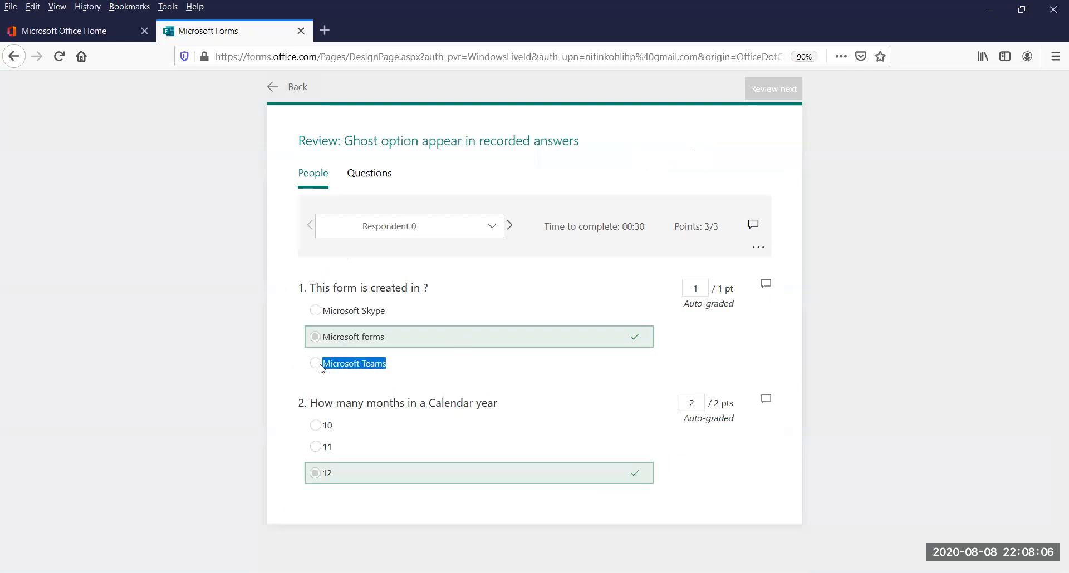
Copy the "Microsoft Teams" answer text from Respondent 1's question 1 and leave the response review
left_click(510, 225)
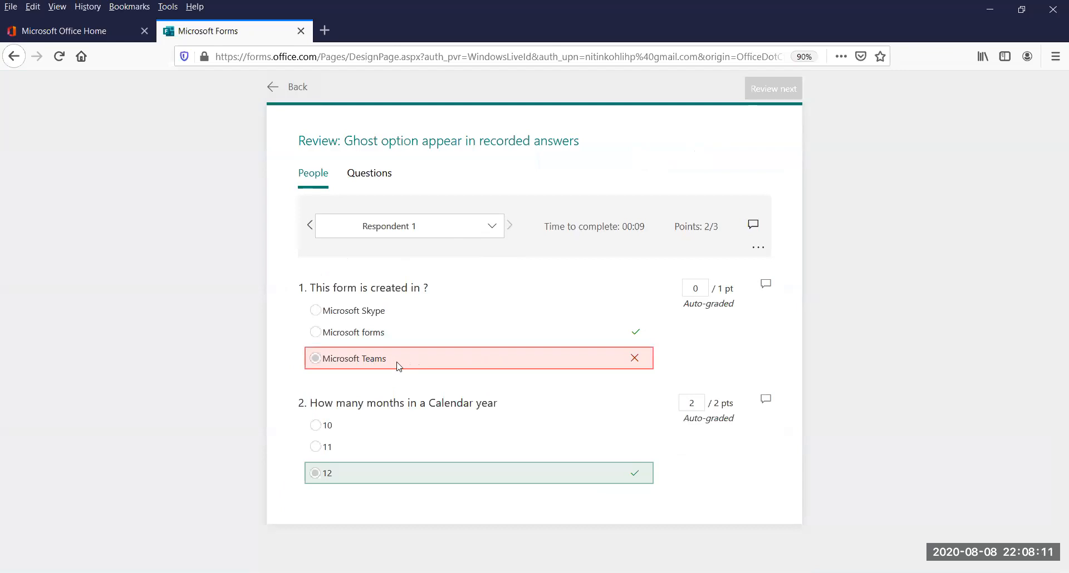
left_click_drag(393, 365, 320, 363)
right_click(337, 367)
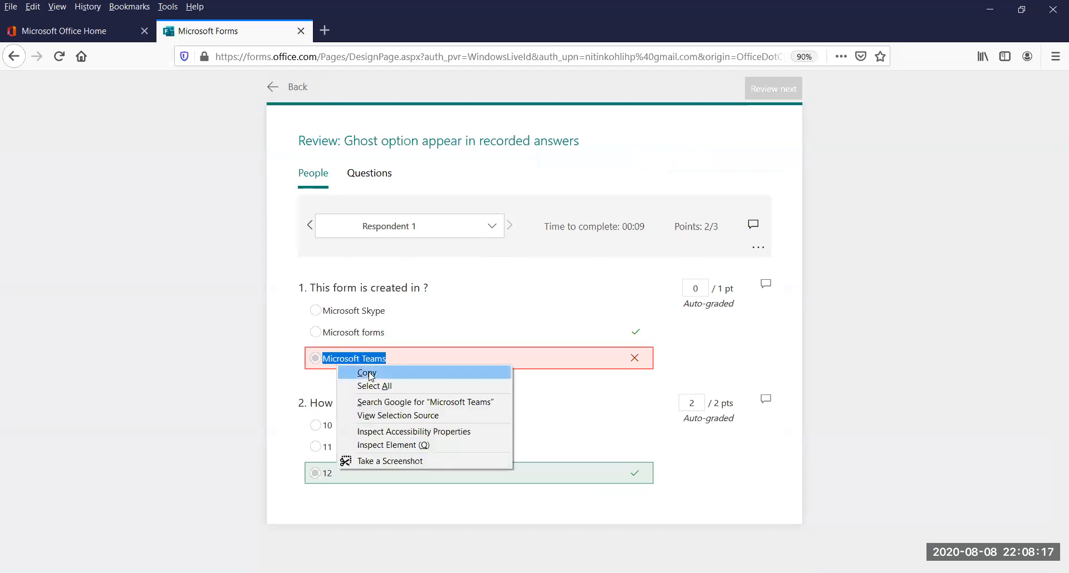
left_click(372, 378)
left_click(297, 88)
Return to the form's questions, select question 1's third option text as the place for the copied answer, and close the question
left_click(394, 152)
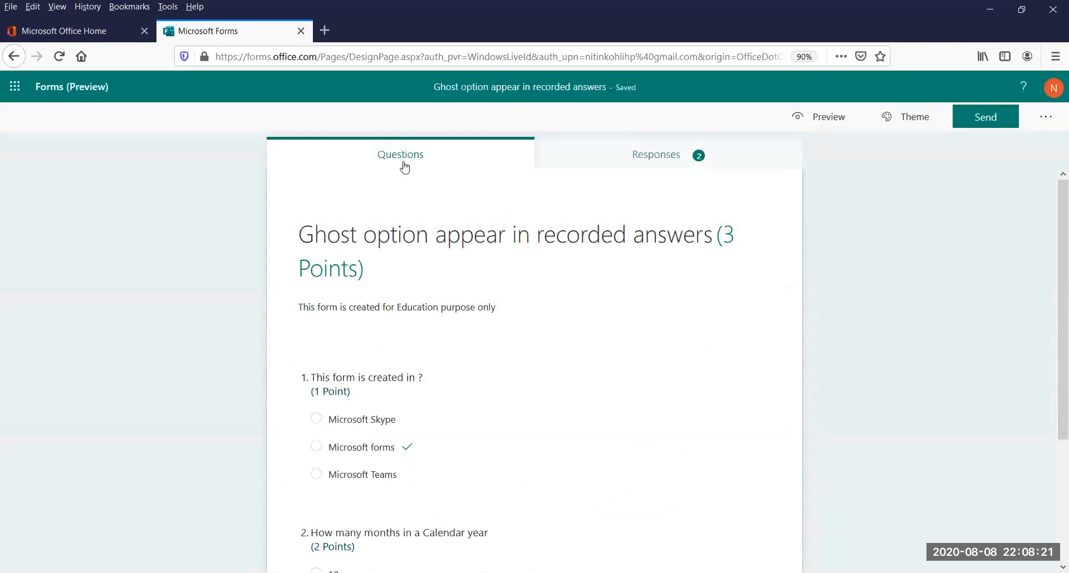
left_click(449, 418)
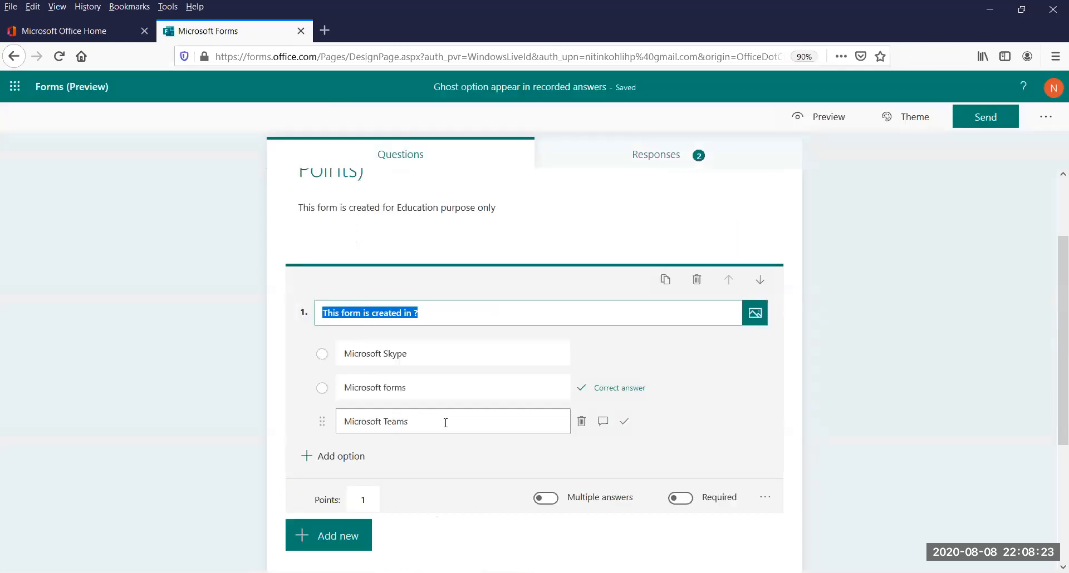
left_click(445, 423)
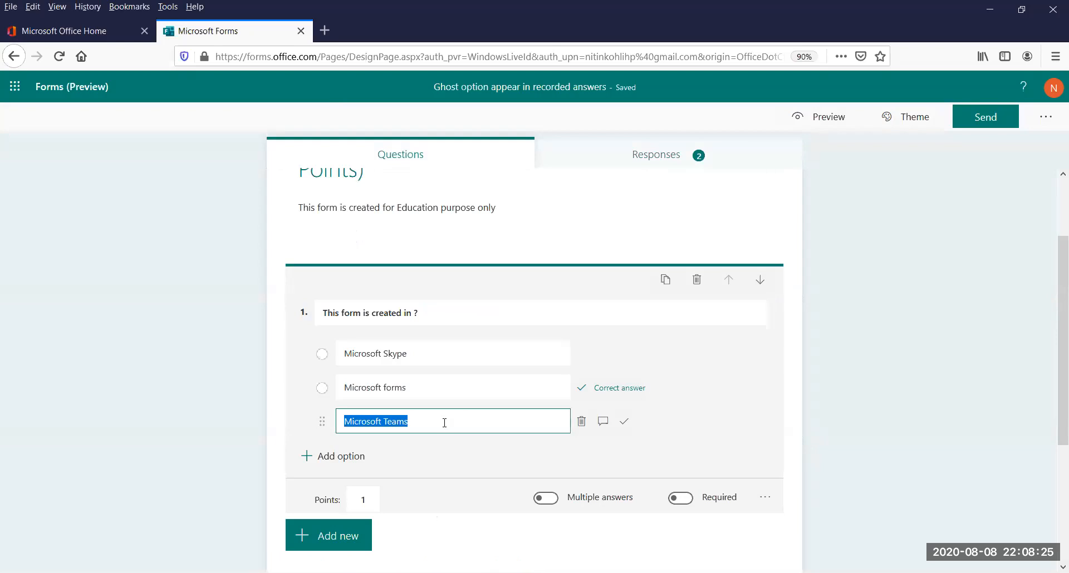
left_click(885, 349)
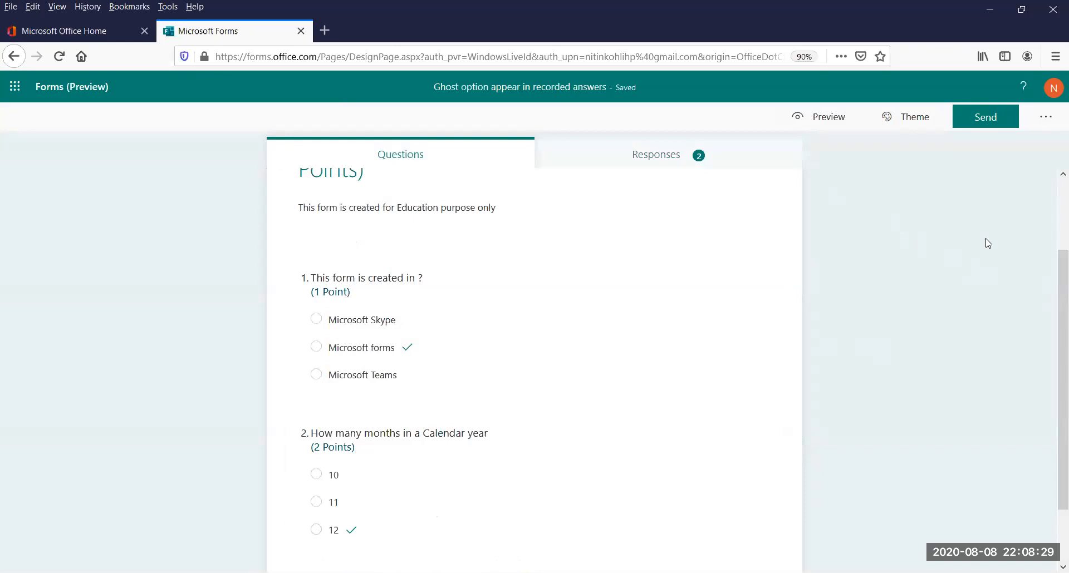
Open question 2 for editing and delete its correct-answer option "12"
scroll(1051, 334, "down", 1)
scroll(1051, 357, "down", 1)
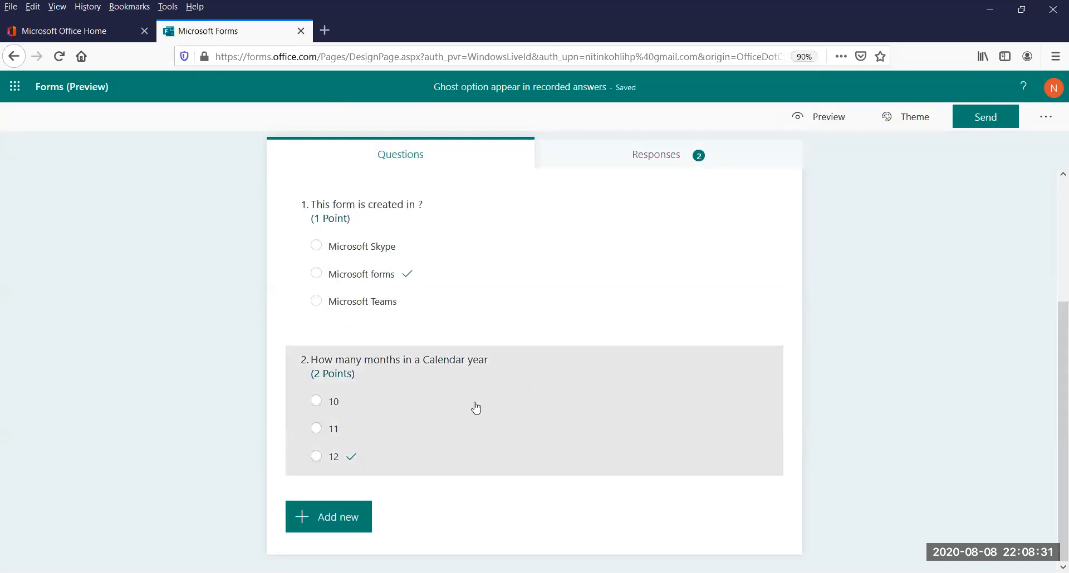
left_click_drag(476, 408, 375, 464)
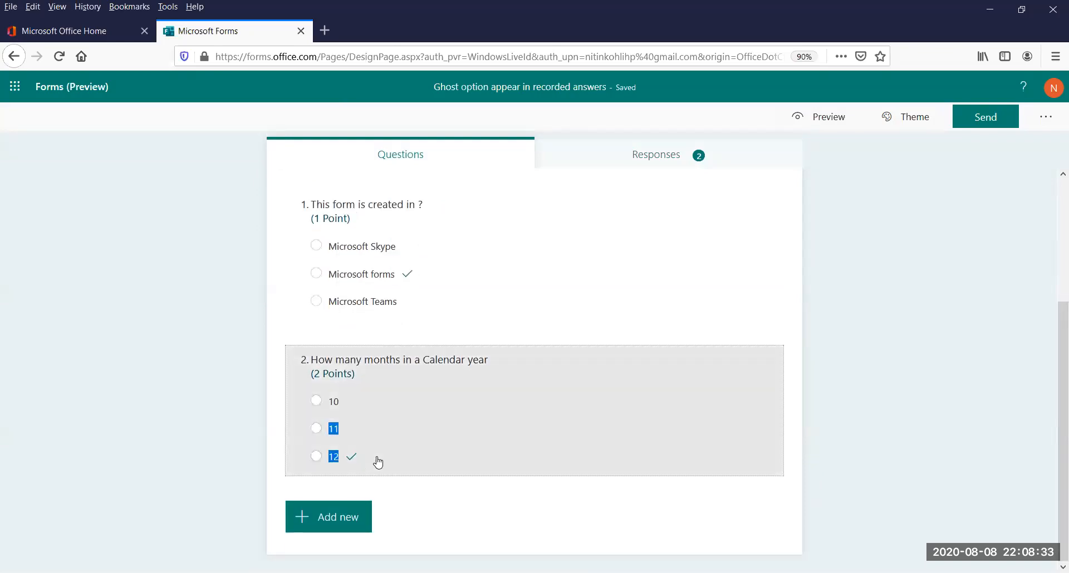
left_click(468, 449)
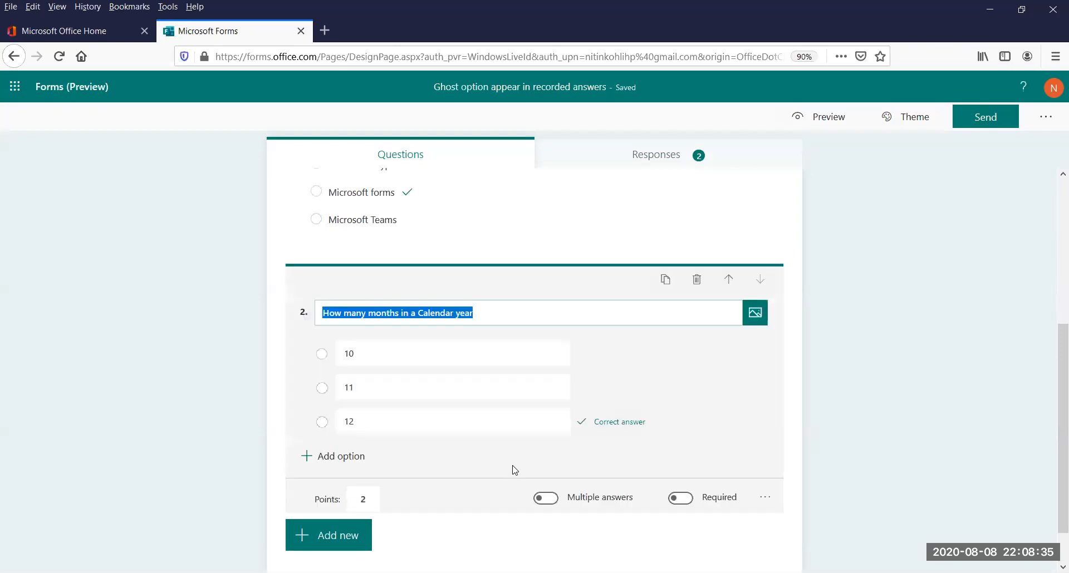
left_click(580, 422)
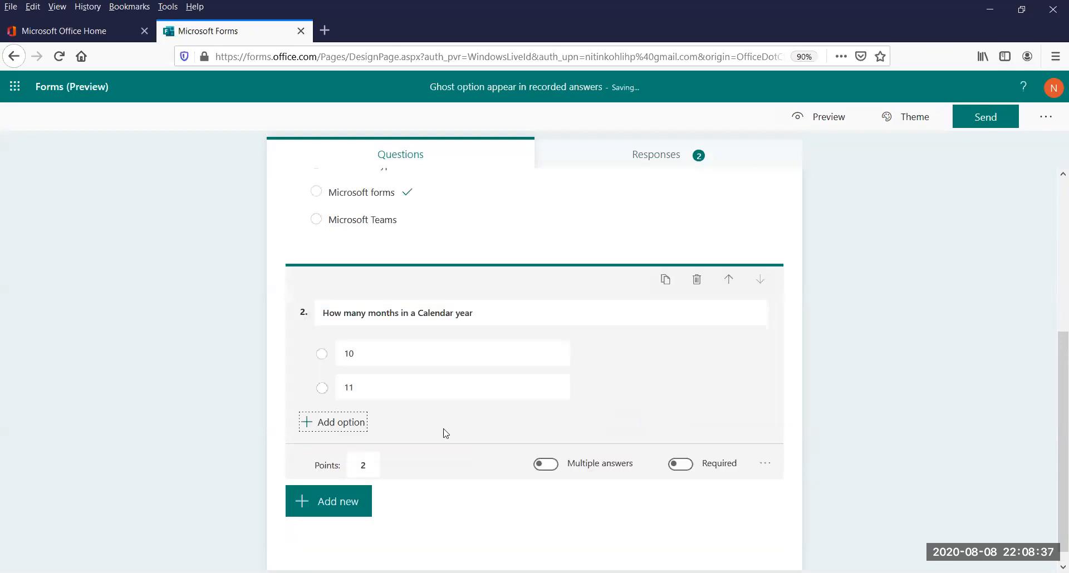
Add a new third option "12" to question 2 and finish editing the question
left_click(361, 420)
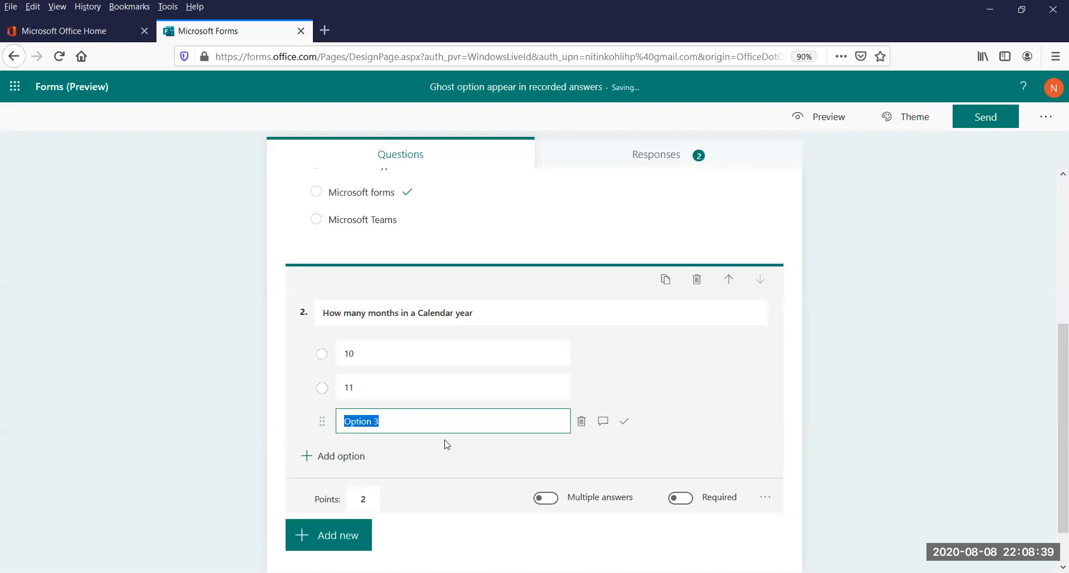
type("12")
left_click(841, 456)
Review how Respondent 0 and Respondent 1's question 2 answers appear with the re-added option, and return to the response summary
left_click(660, 165)
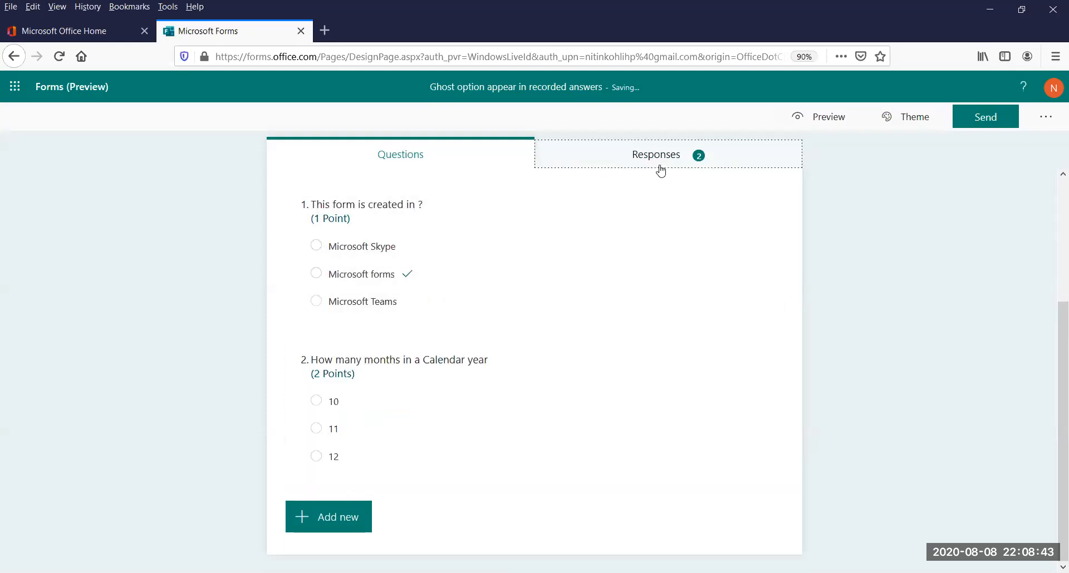
left_click(334, 357)
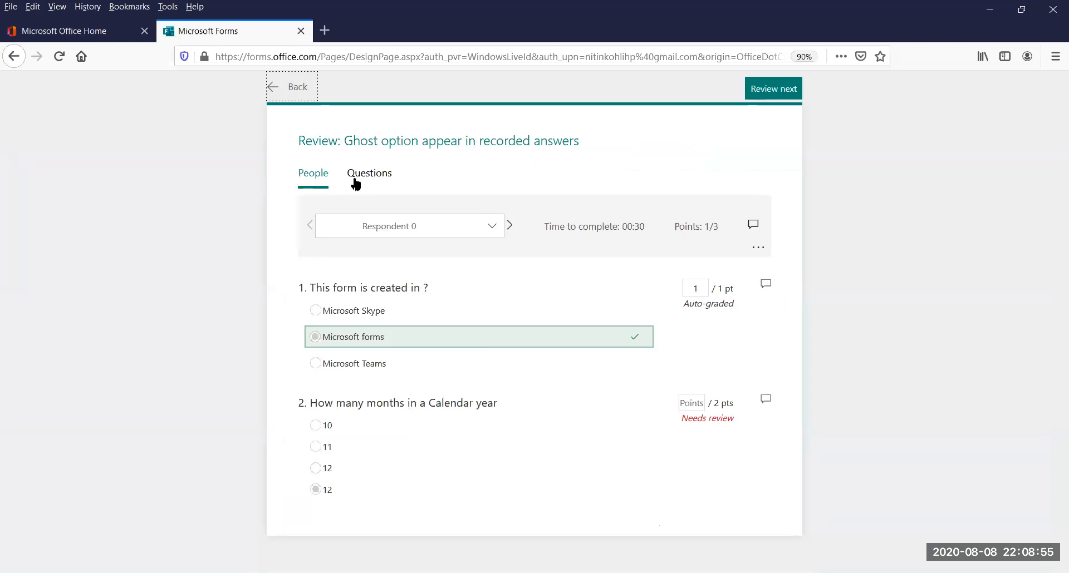
left_click(509, 225)
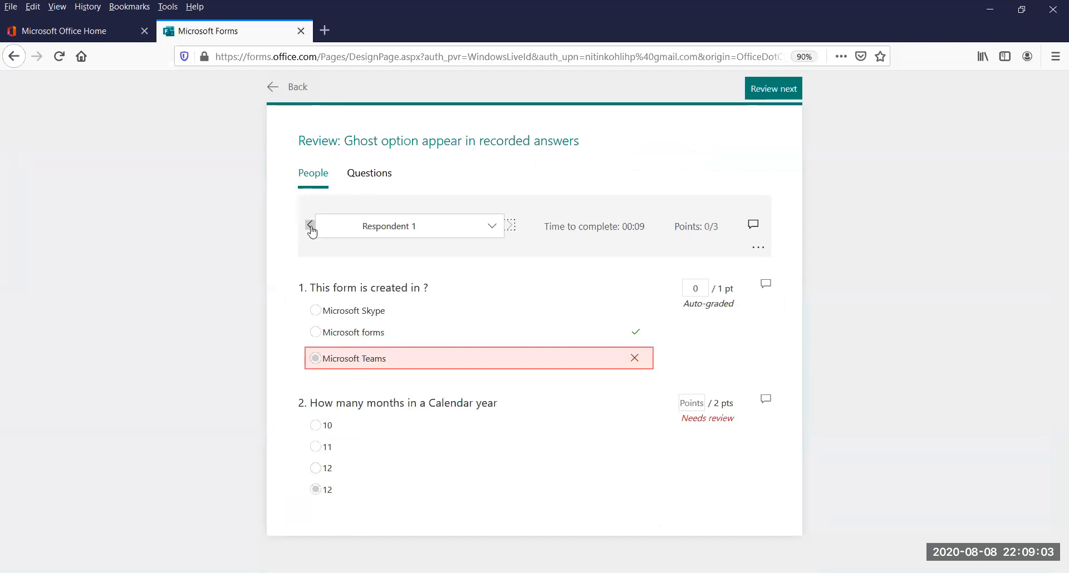
left_click(290, 92)
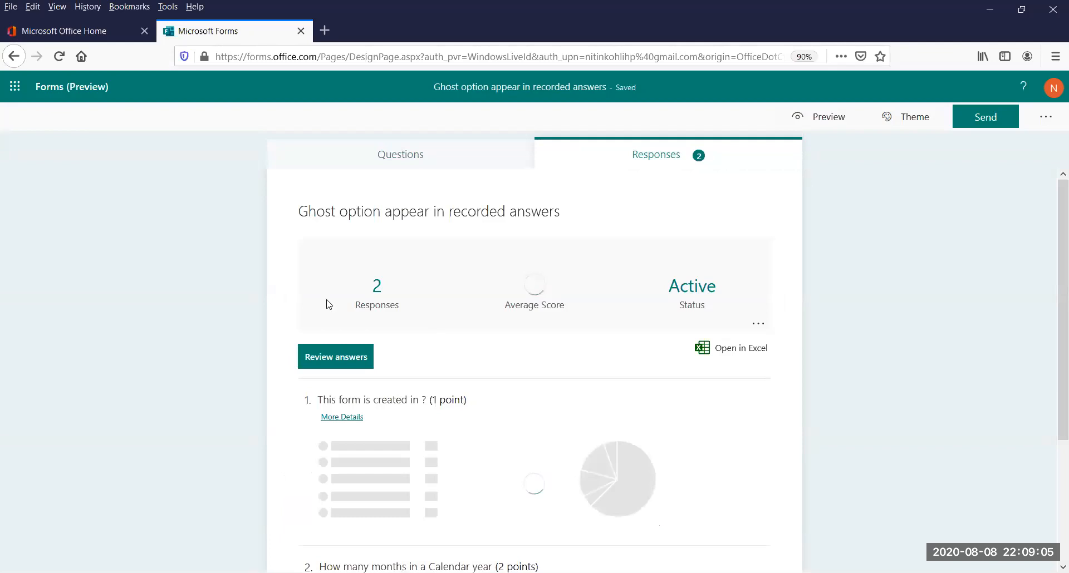
Remove one leading space before "12" in question 2's third option and finish editing the question
left_click(410, 155)
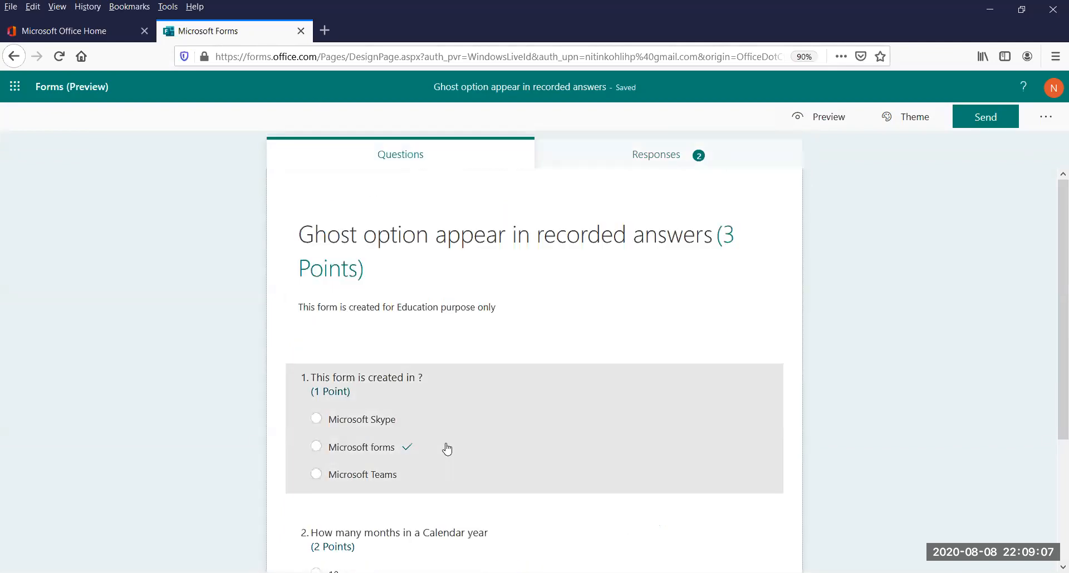
scroll(1051, 245, "down", 3)
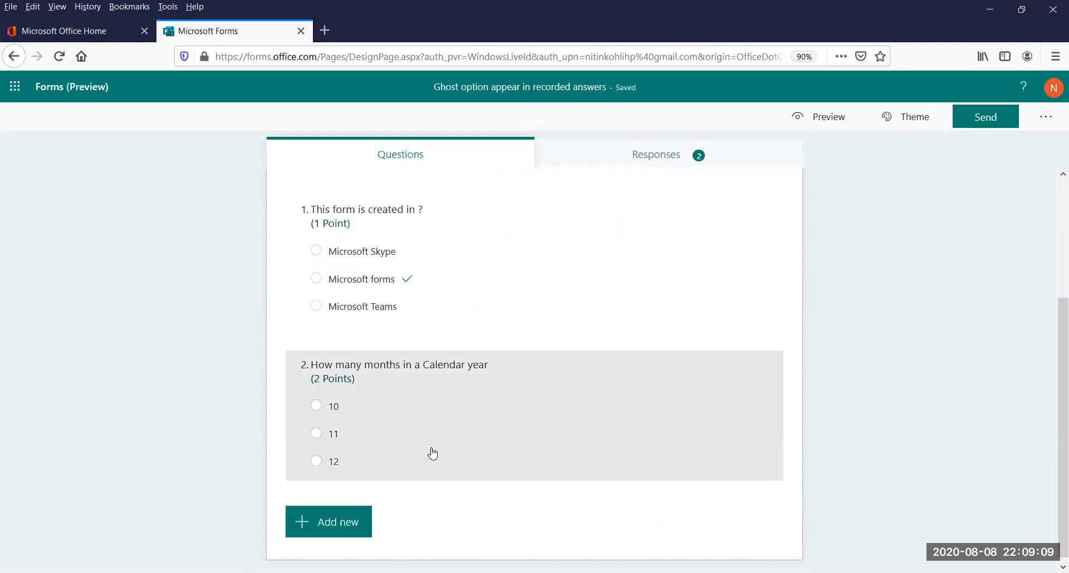
left_click(430, 449)
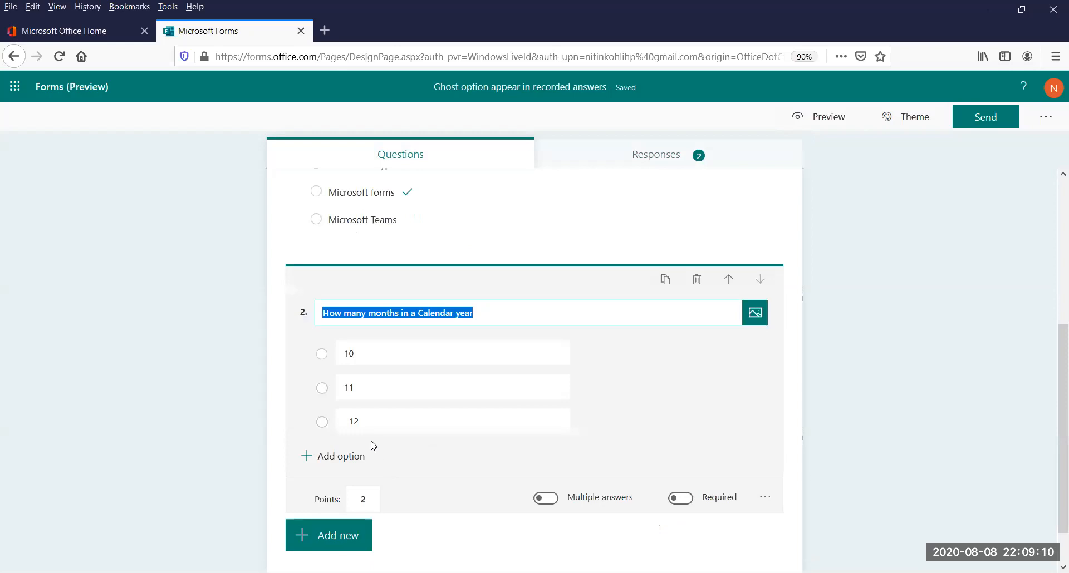
left_click(349, 421)
key("Home")
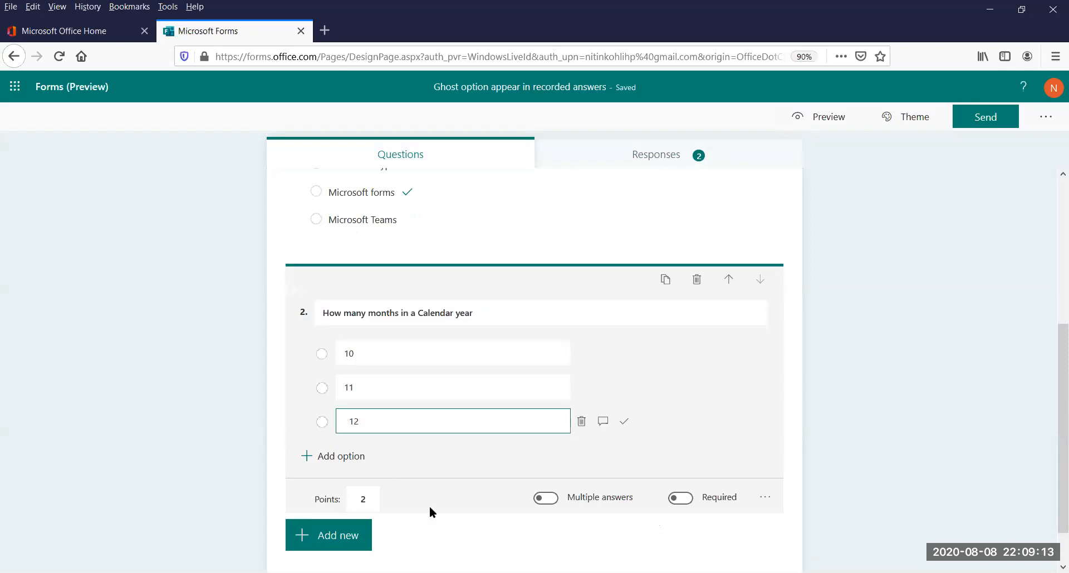
key("Delete")
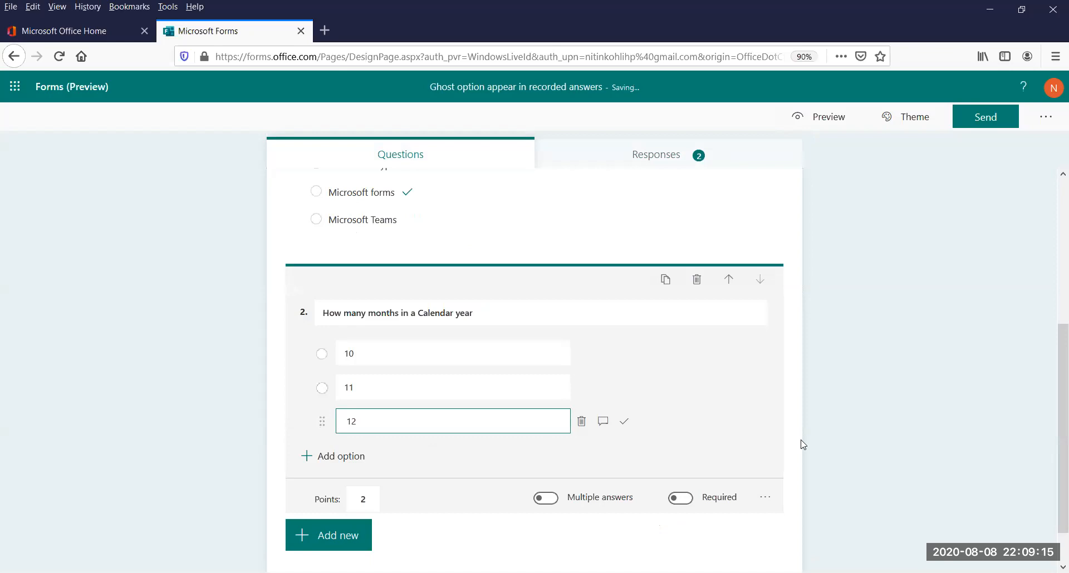
left_click(830, 444)
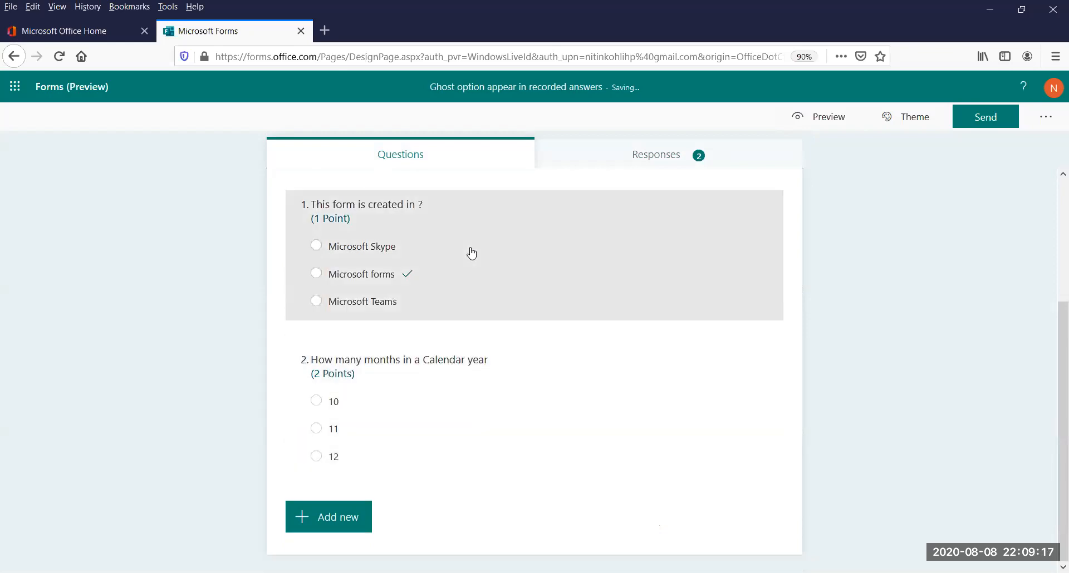
Review Respondent 0's recorded answer and grading status for question 2, and return to the response summary
left_click(673, 159)
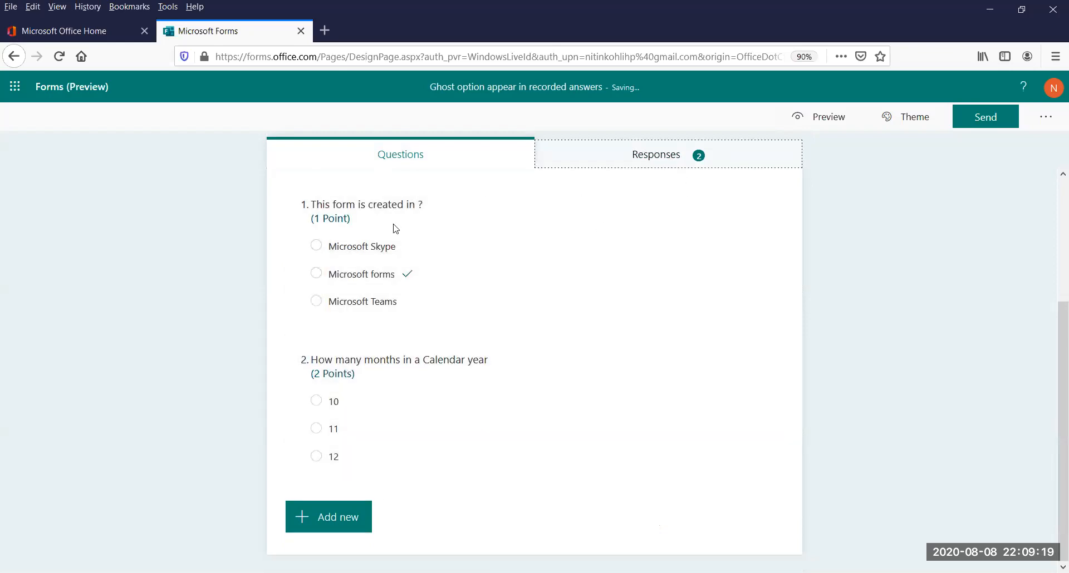
left_click(350, 359)
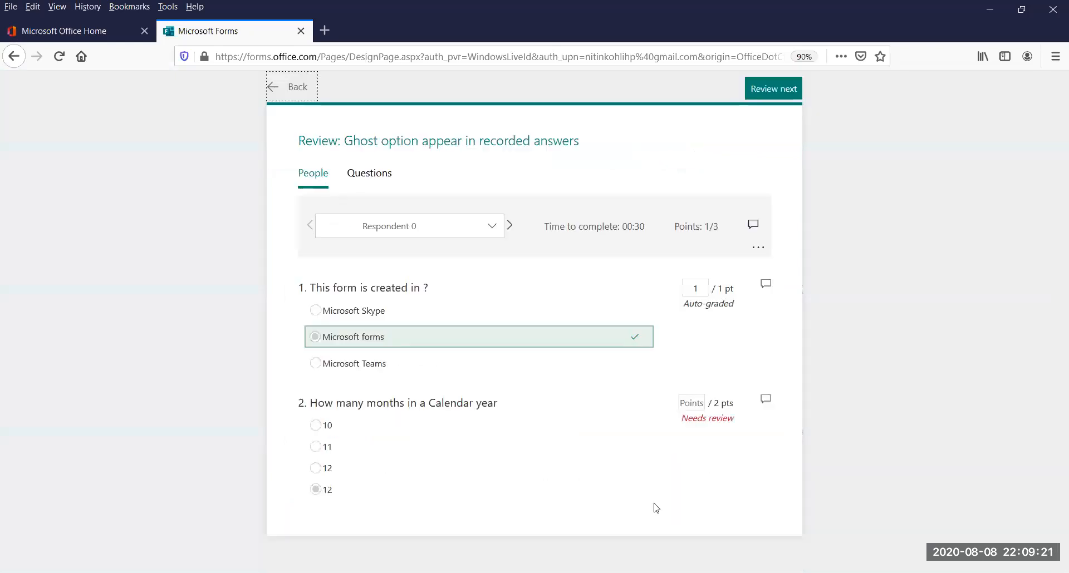
left_click_drag(681, 427, 740, 425)
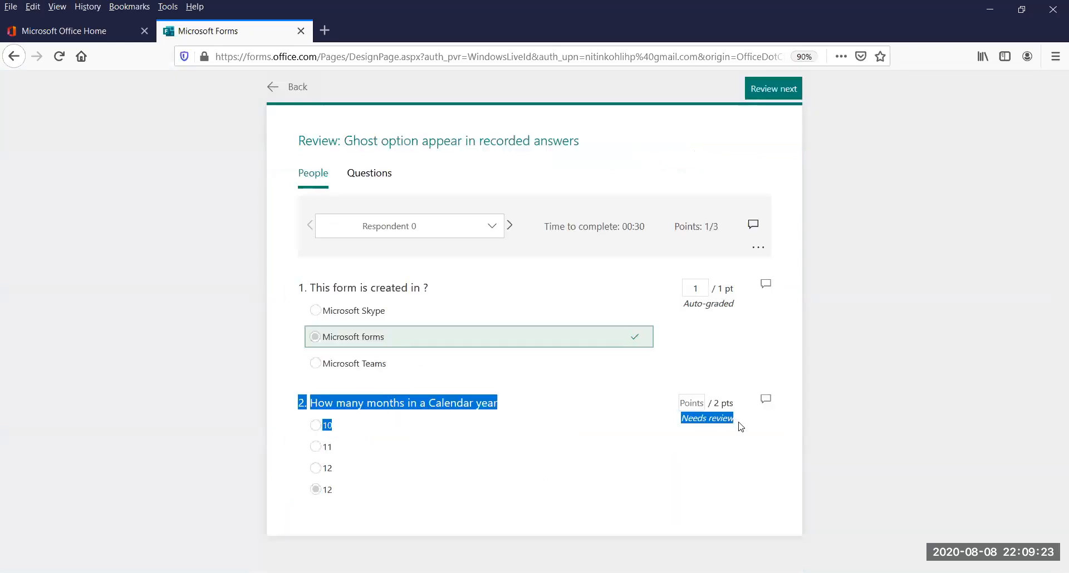
left_click(298, 87)
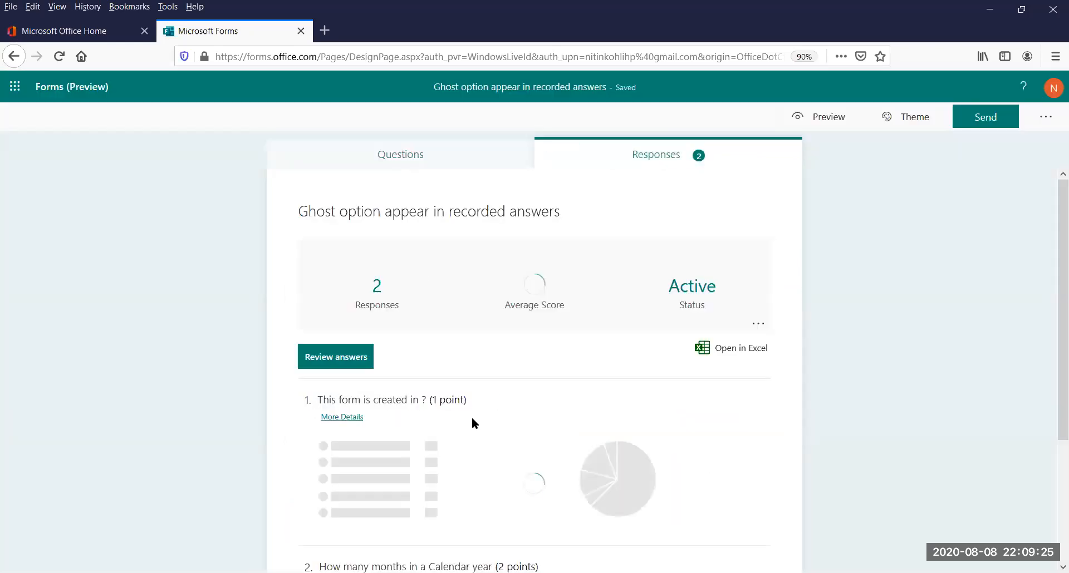
Return to the form's questions, mark question 2's option "12" as the correct answer, and finish editing the question
left_click(408, 161)
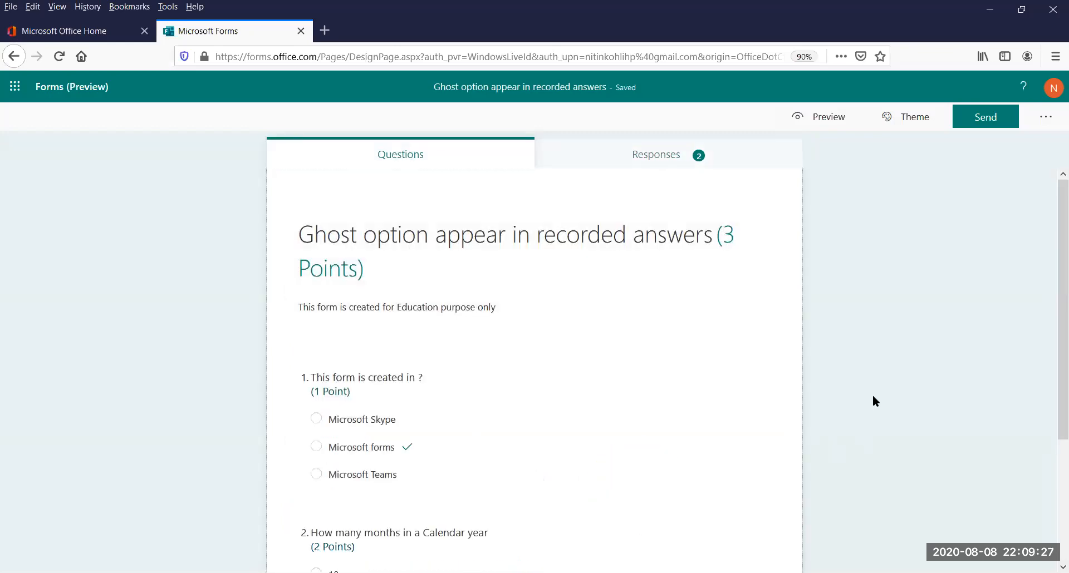
left_click_drag(1061, 259, 594, 462)
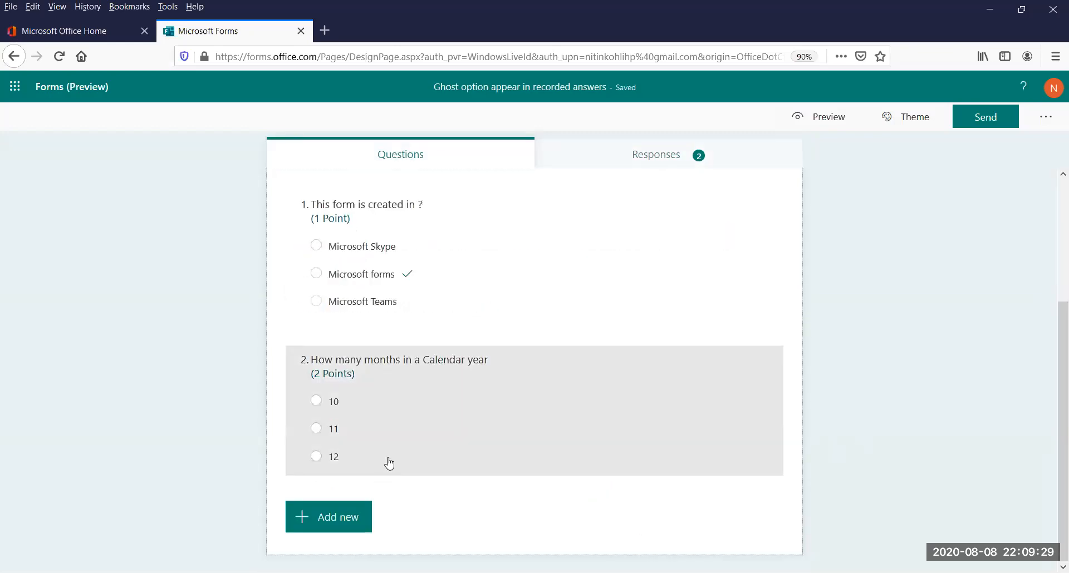
left_click(389, 464)
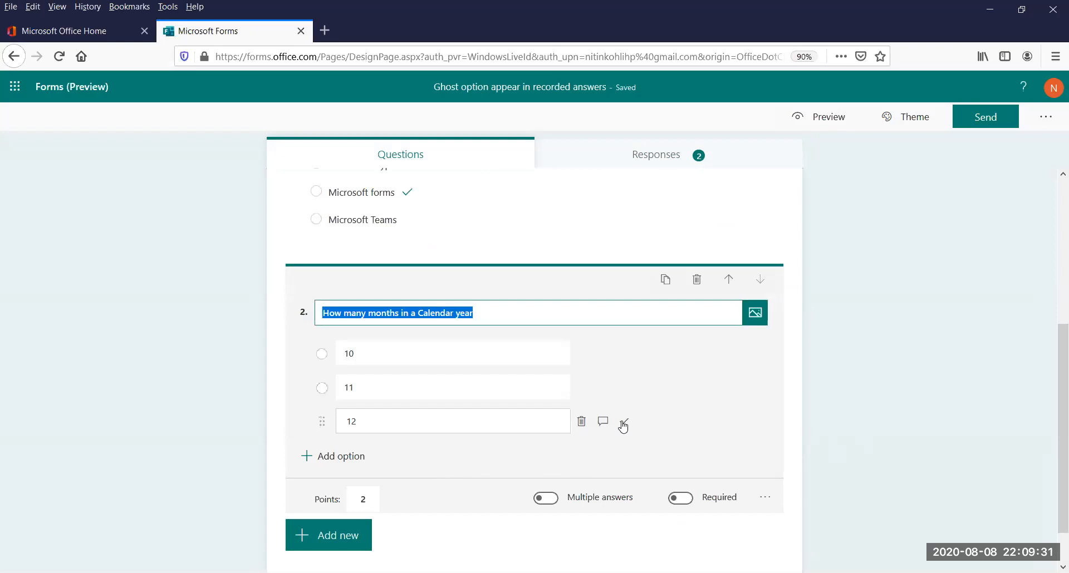
left_click(623, 423)
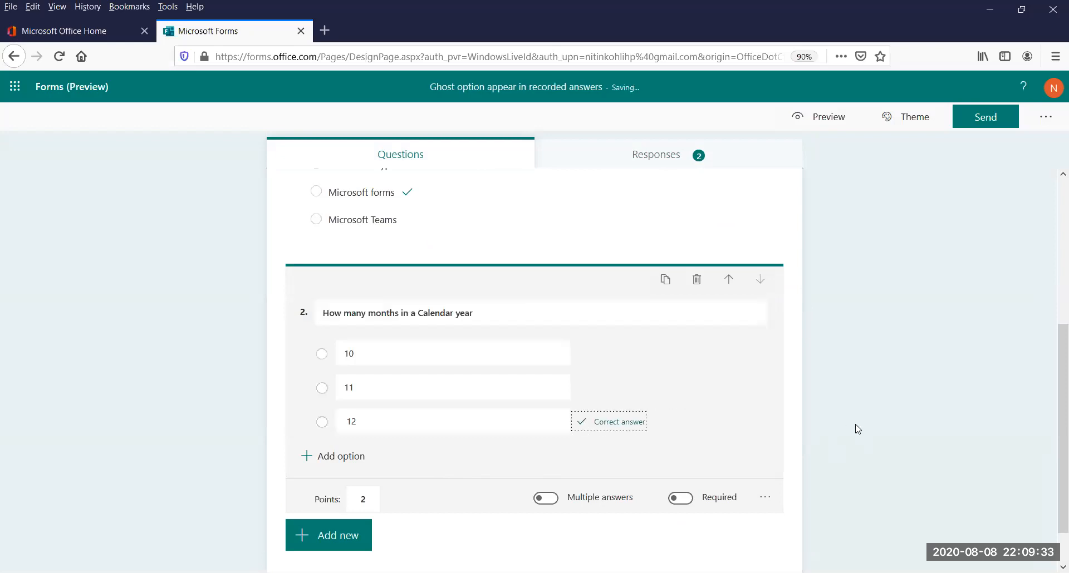
left_click(857, 429)
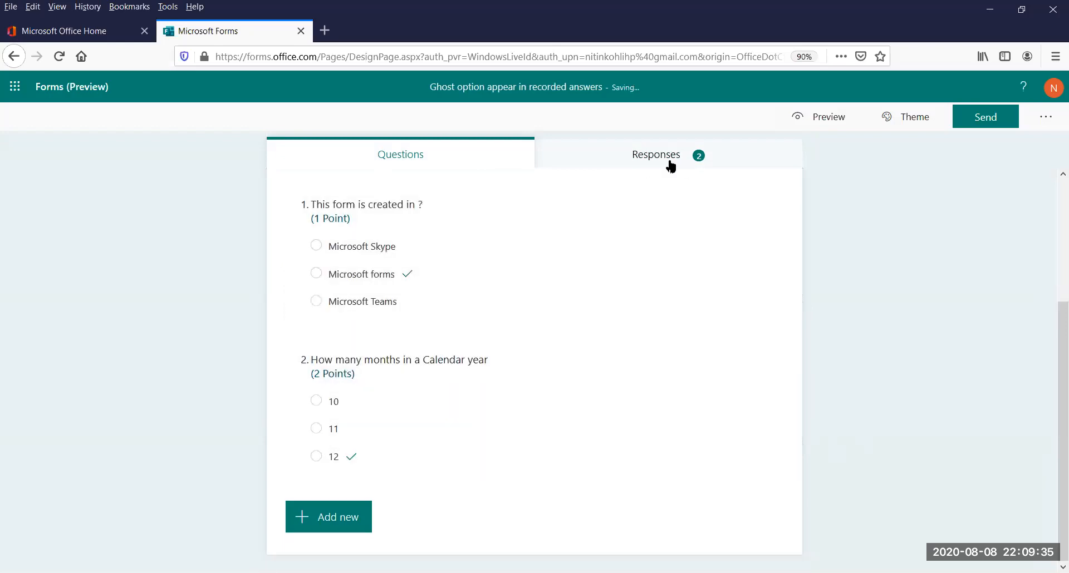
Review both respondents' graded answers, copy the recorded "12" from Respondent 1's question 2 answer, and return to the response summary
left_click(670, 166)
left_click(347, 355)
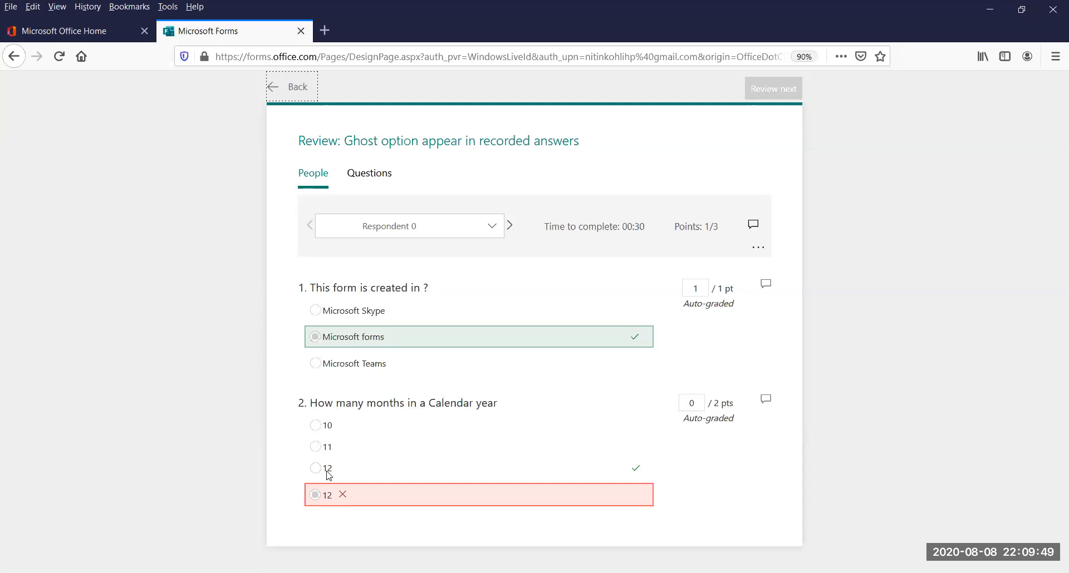
left_click(369, 171)
left_click(318, 173)
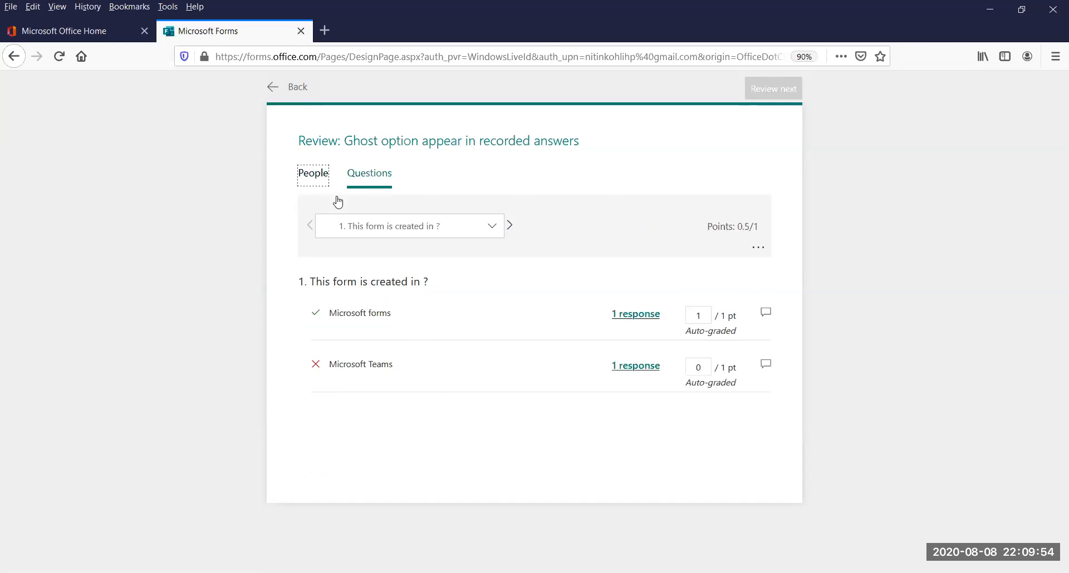
left_click(510, 226)
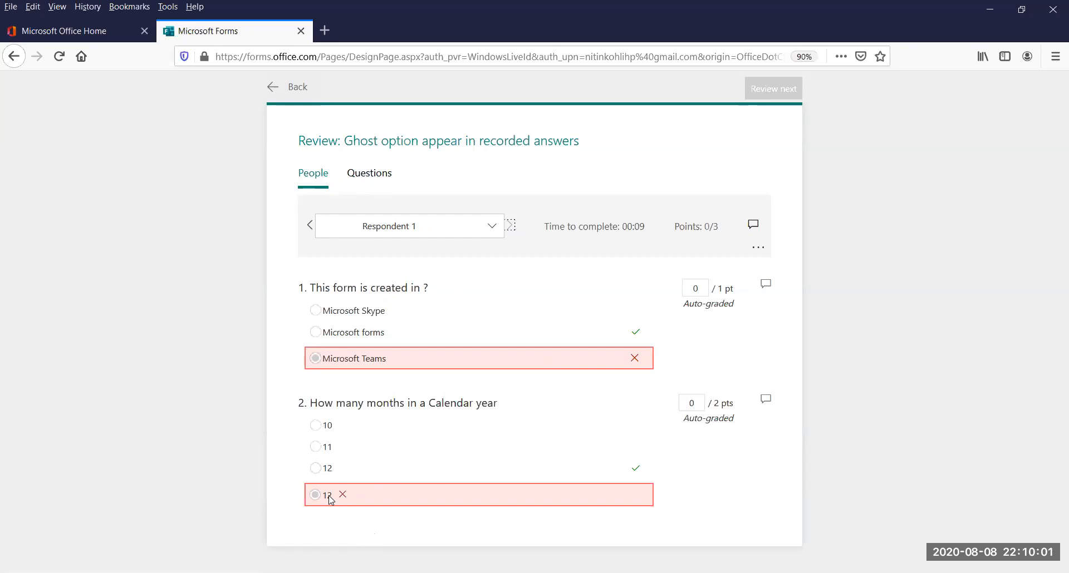
left_click_drag(332, 498, 321, 498)
left_click(289, 86)
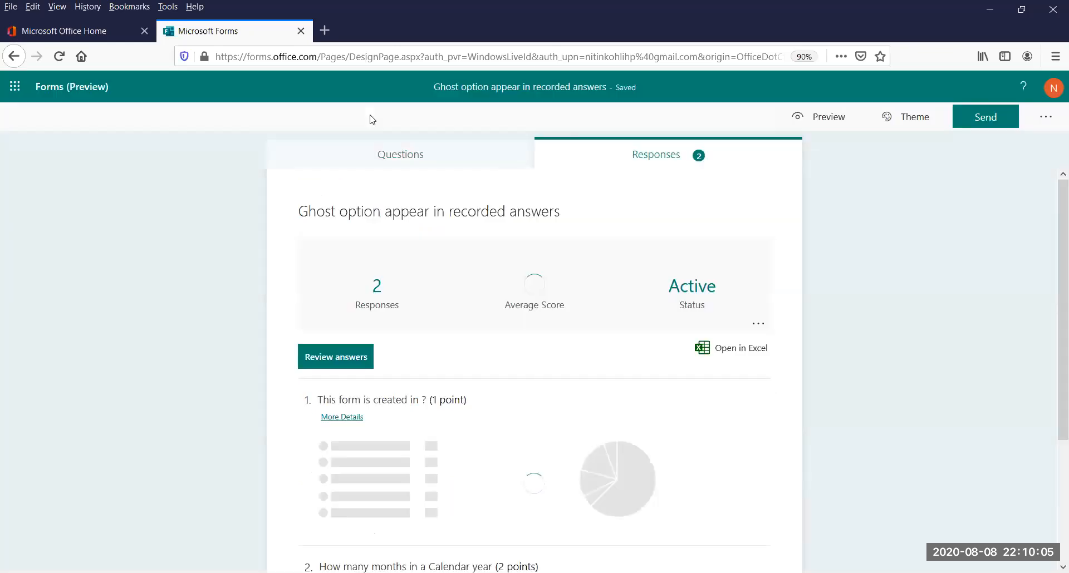
Replace question 2's third option text with the recorded answer's exact text "12" and finish editing the question
left_click(413, 177)
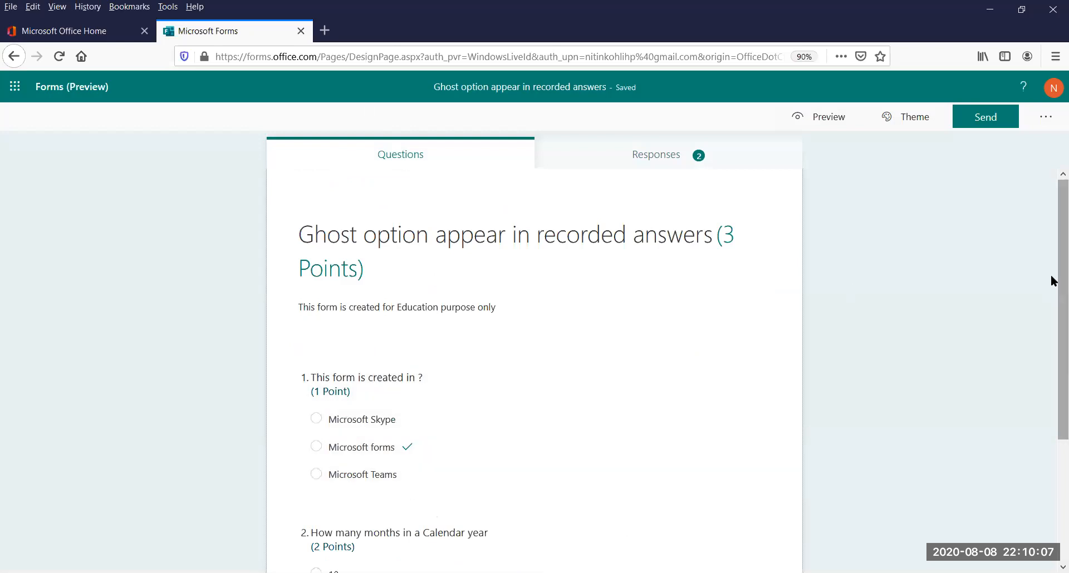
left_click_drag(1051, 275, 1050, 449)
left_click(382, 462)
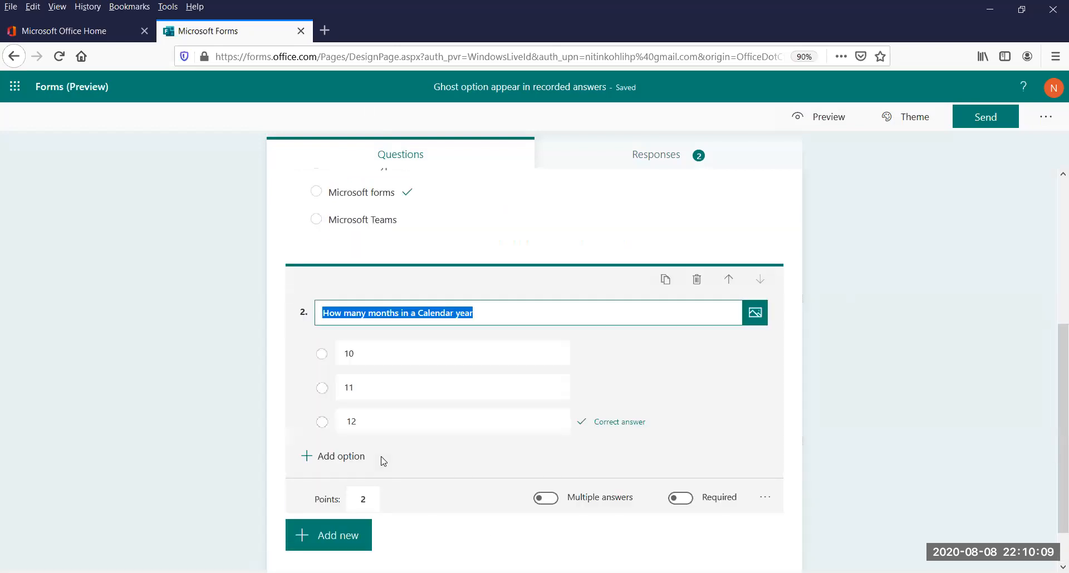
left_click(360, 418)
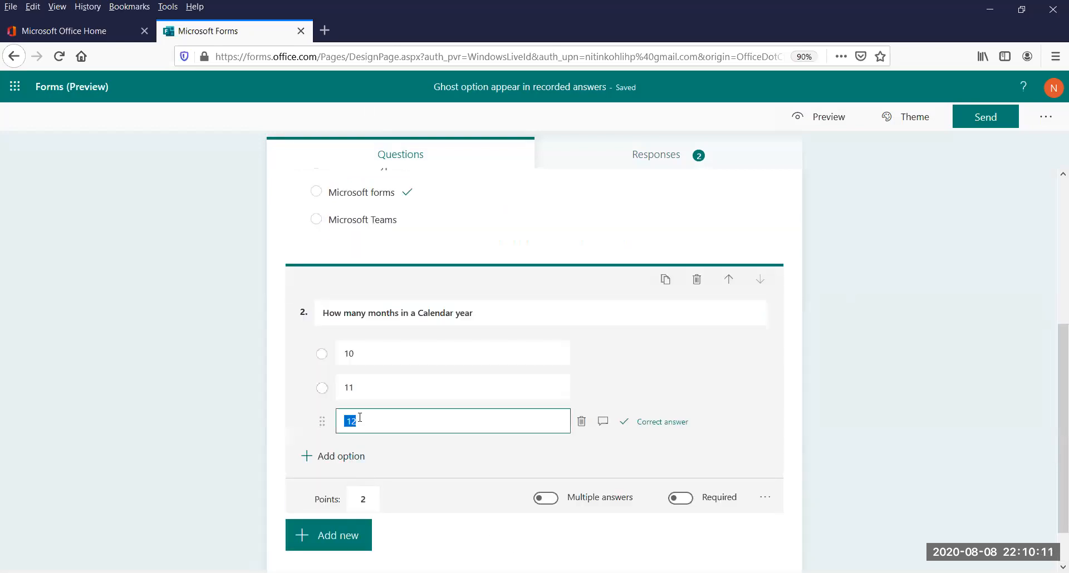
left_click(469, 420)
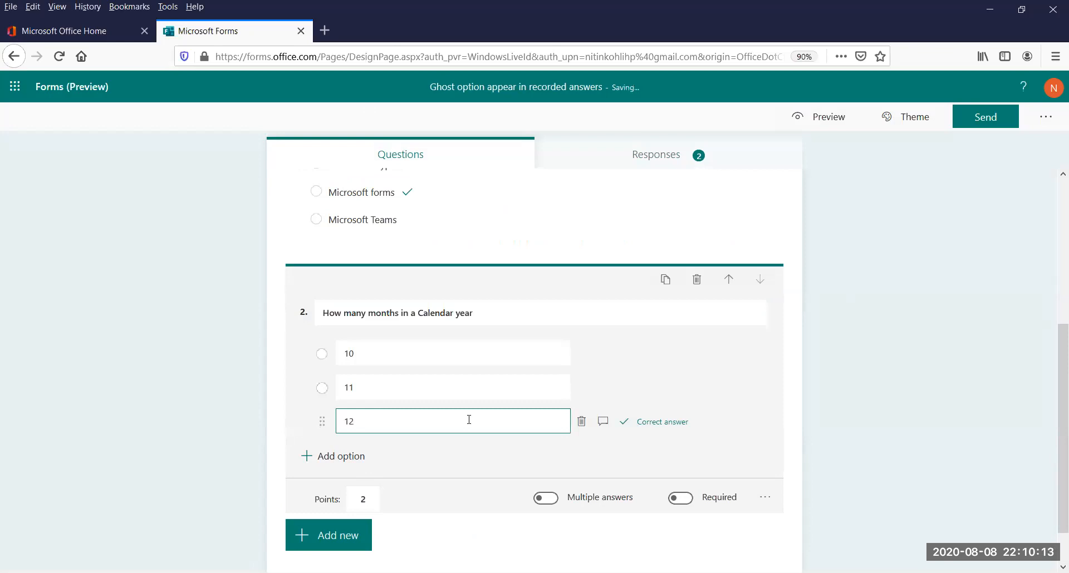
left_click(899, 363)
Review how Respondent 0 and Respondent 1's question 2 answers are graded with the replaced option text
left_click(649, 155)
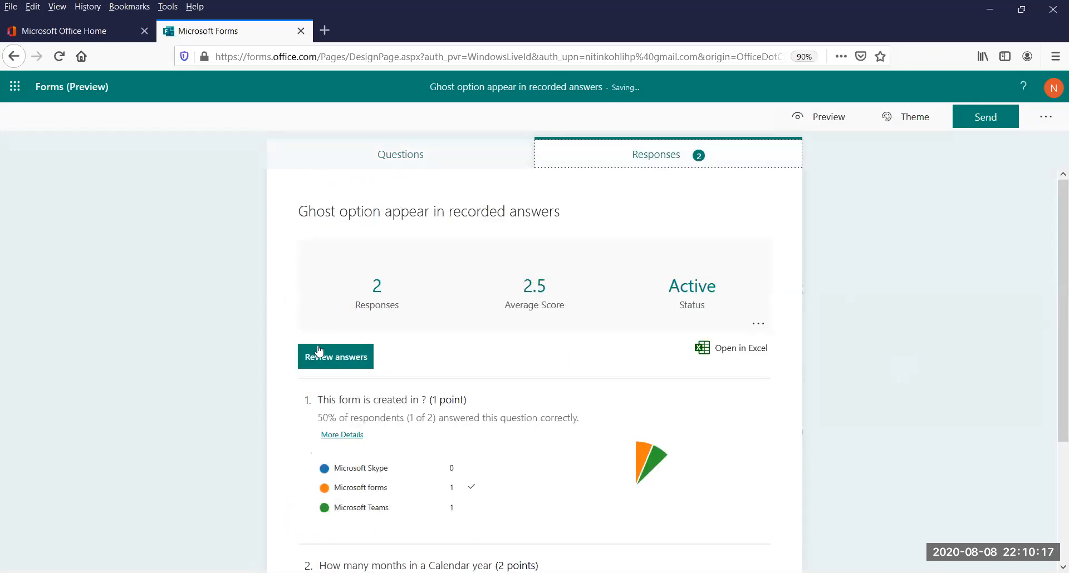
left_click(326, 368)
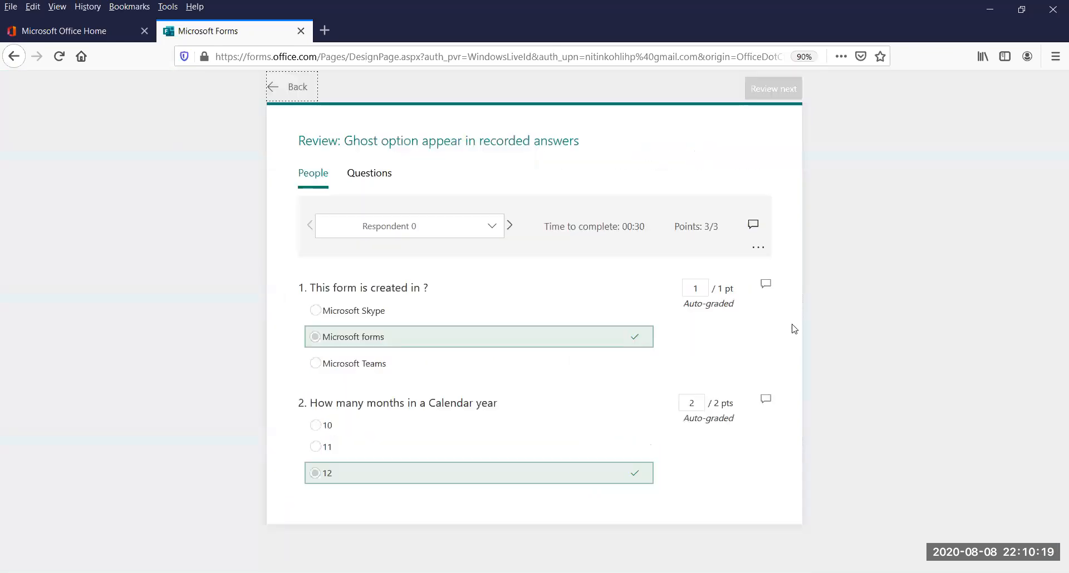
left_click(509, 226)
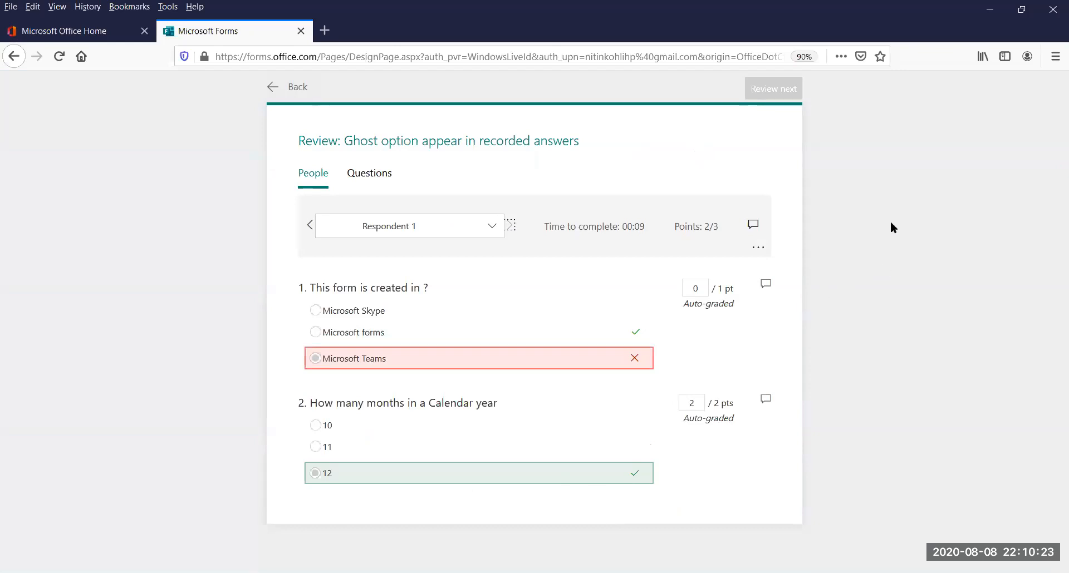